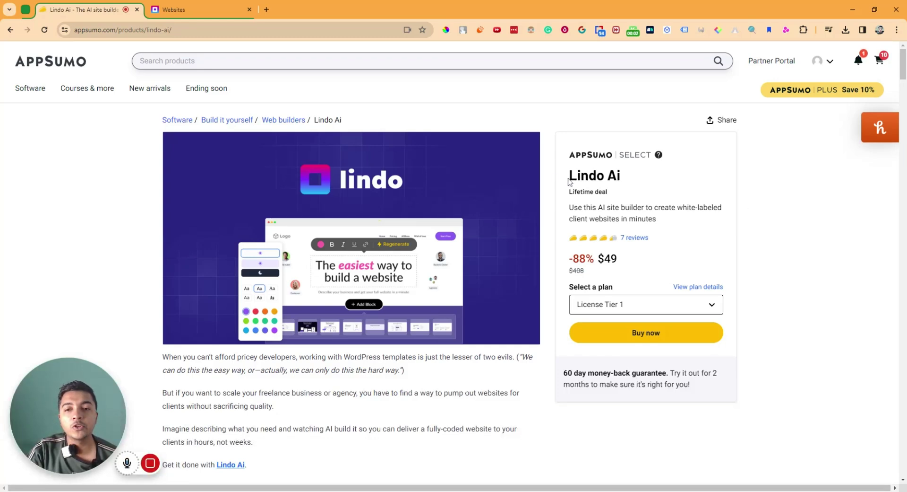
Step: Highlight the Lindo Ai product title on the AppSumo deal page
drag(568, 178, 648, 182)
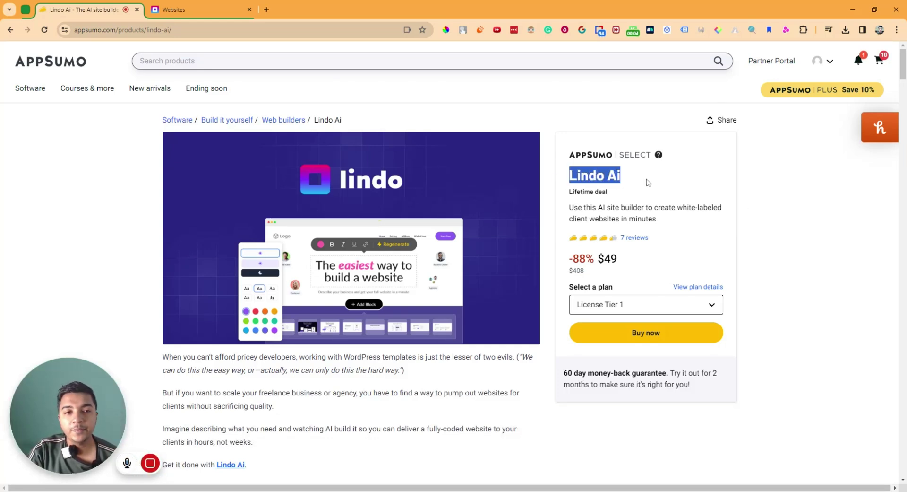
click(648, 182)
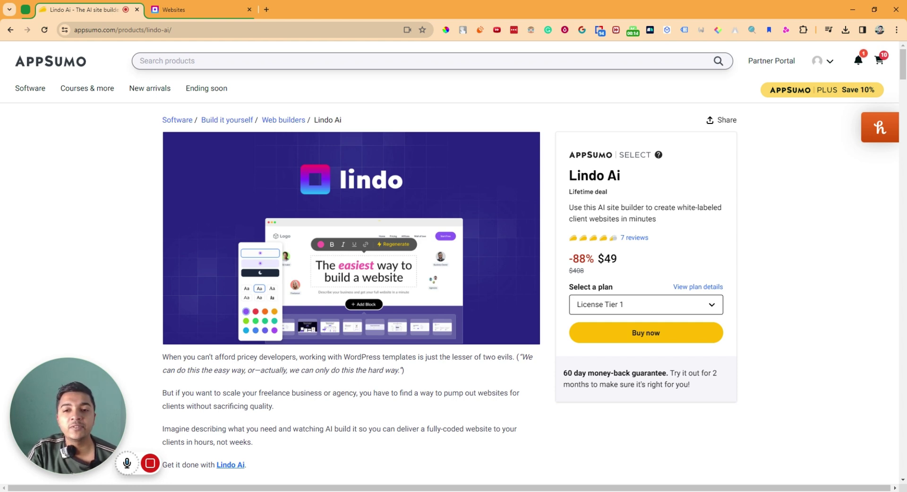
drag(570, 180, 646, 181)
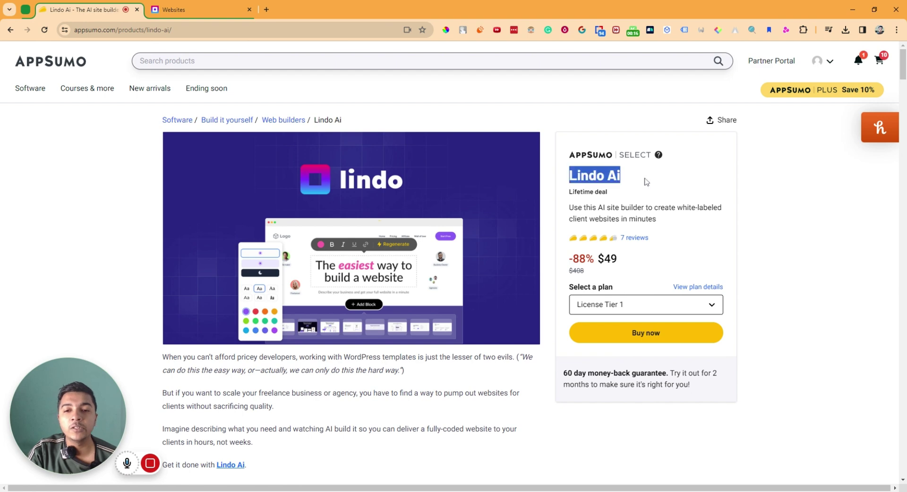
Step: Scroll through At-a-glance and highlight the Overview description sentence
scroll(646, 182, down, 8)
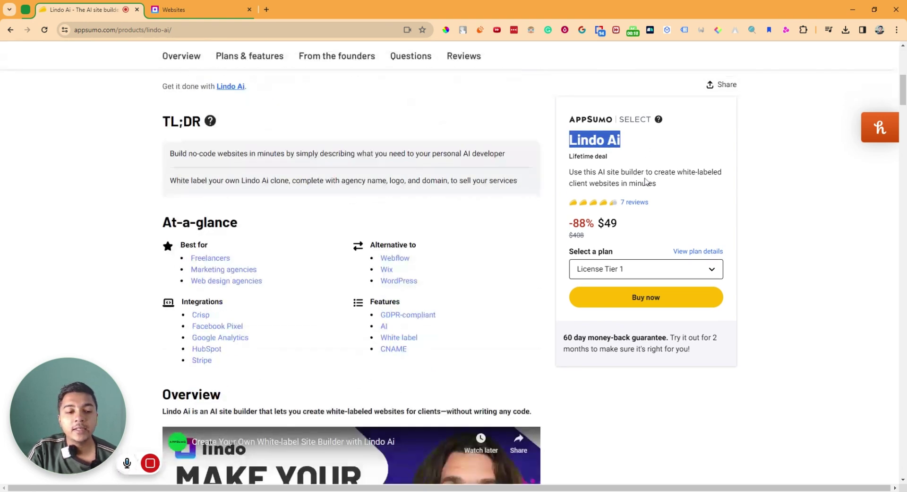
scroll(213, 361, down, 1)
scroll(213, 361, down, 4)
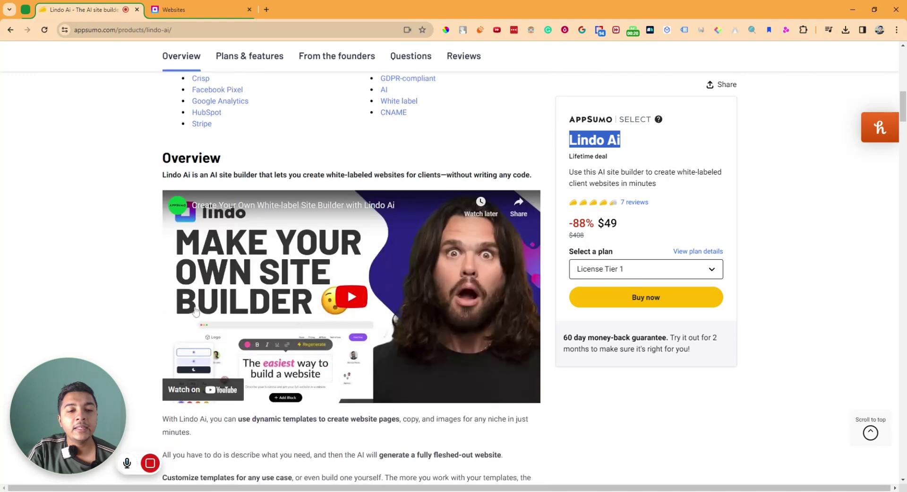
click(192, 182)
drag(182, 174, 530, 175)
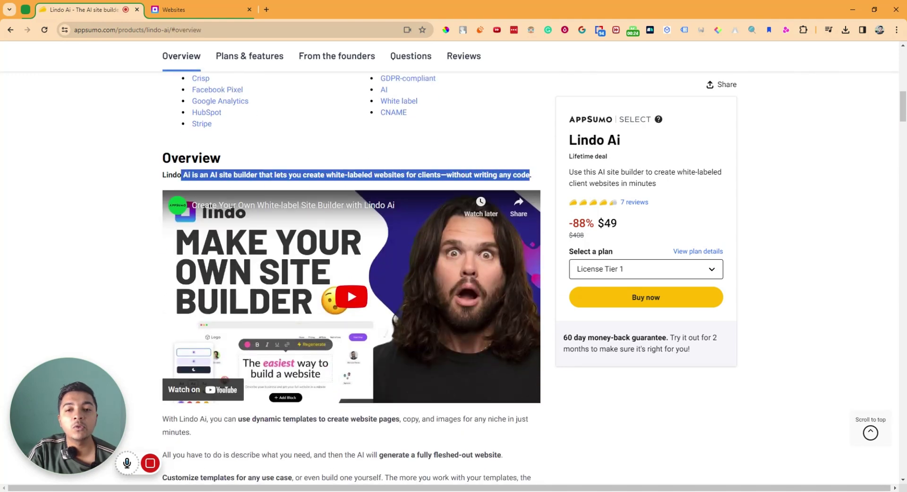
scroll(531, 178, up, 4)
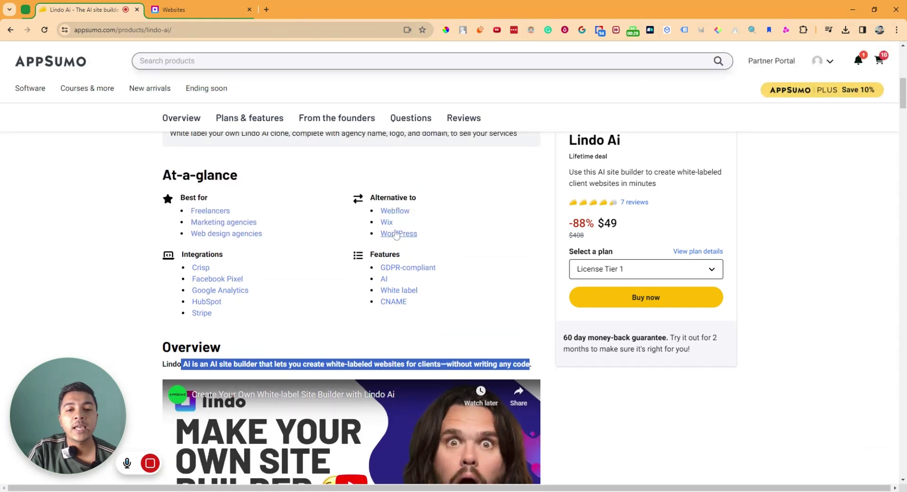
Step: In Plans & features, highlight Tier 1's $49 price, 2 websites, custom domain and unlimited AI pages
click(253, 121)
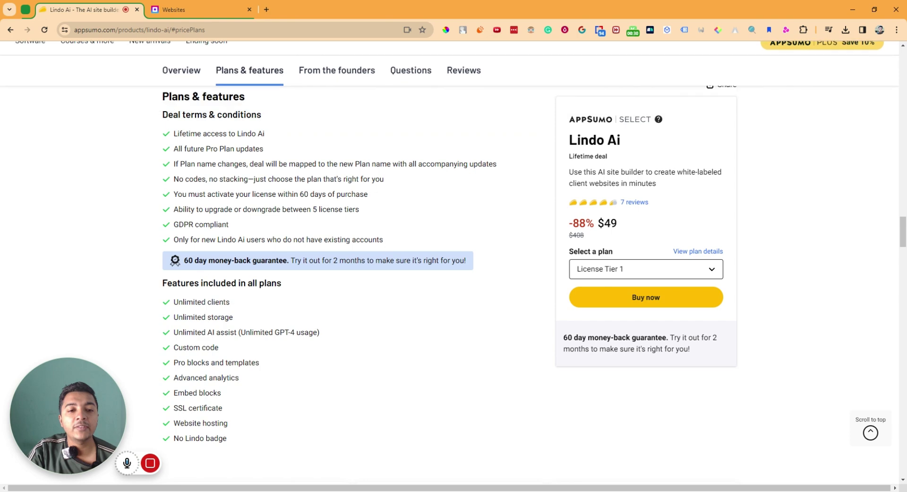
scroll(241, 242, down, 2)
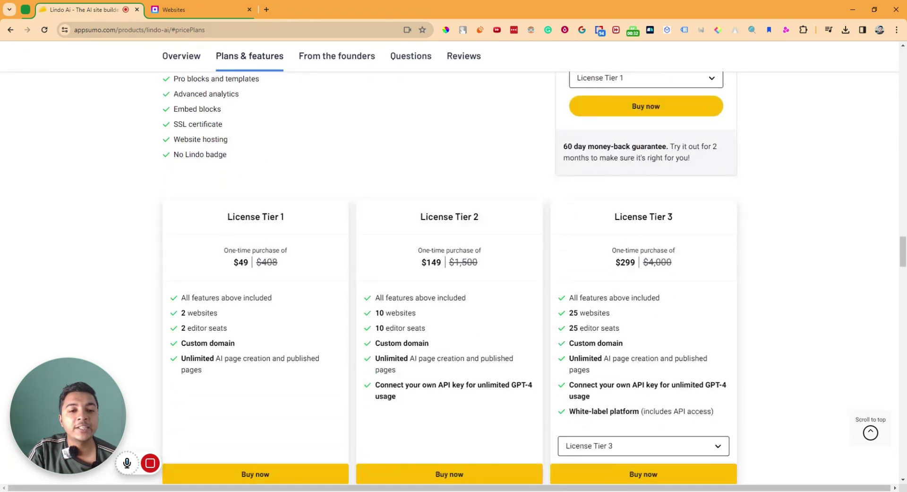
drag(233, 266, 249, 266)
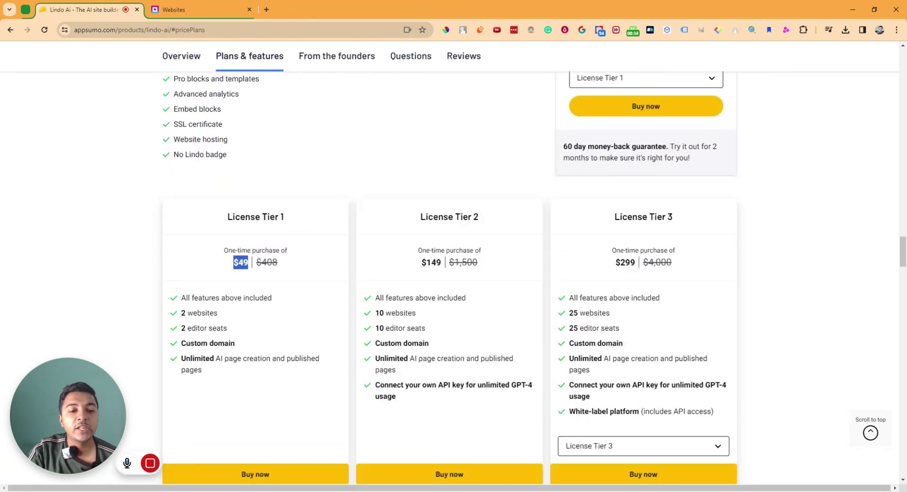
drag(181, 312, 251, 332)
drag(182, 344, 266, 347)
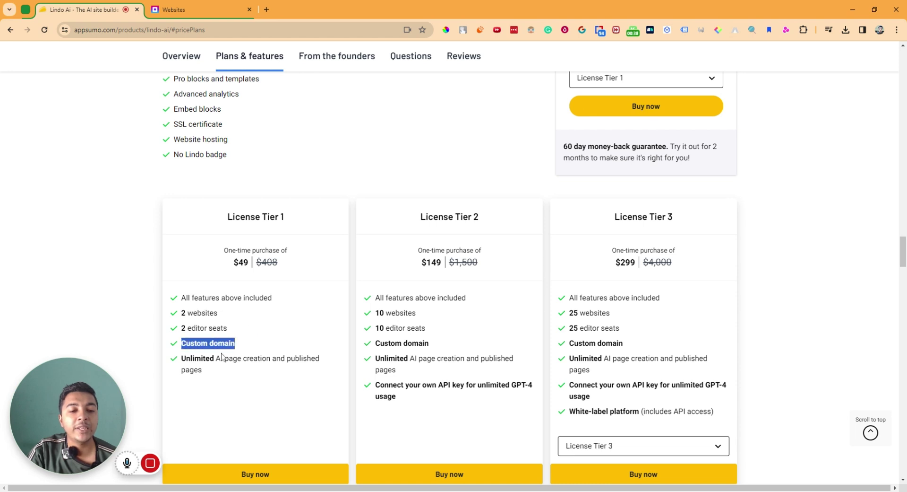
drag(181, 358, 324, 374)
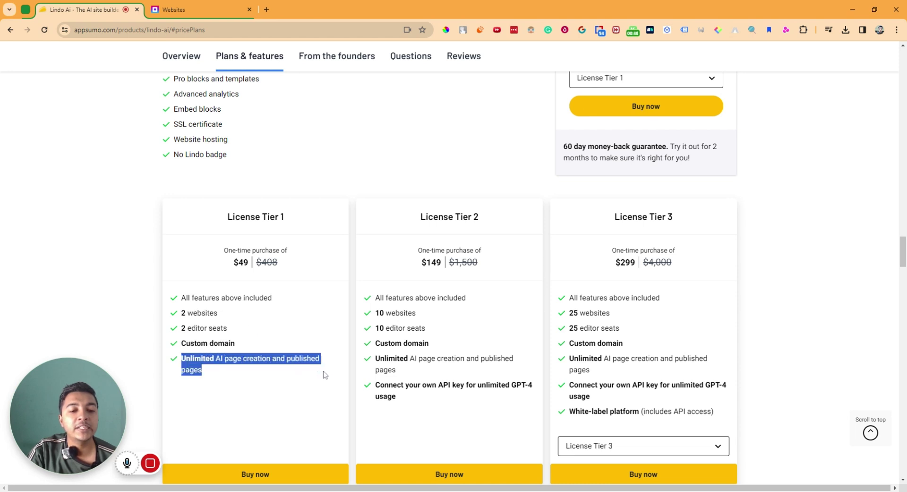
Step: Highlight Tier 2's own API key, 10 websites and 10 editor seats, and Tier 3's white-label platform
scroll(324, 374, down, 1)
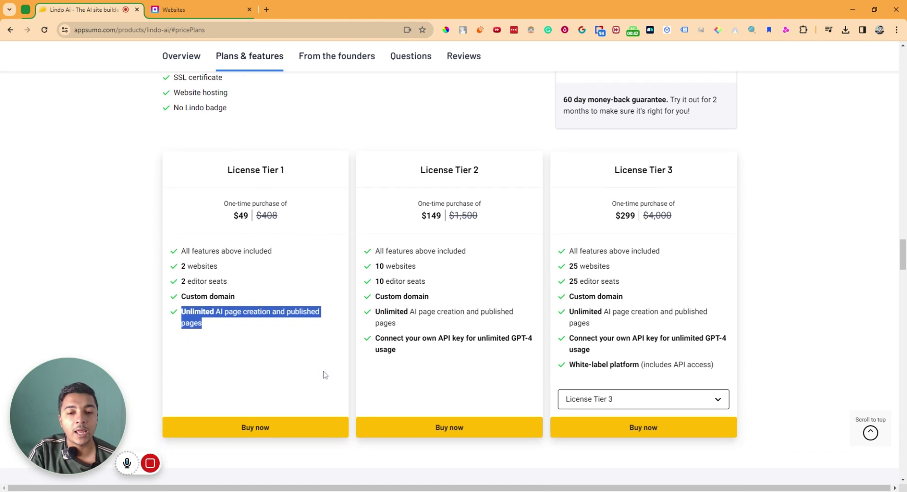
drag(375, 339, 543, 348)
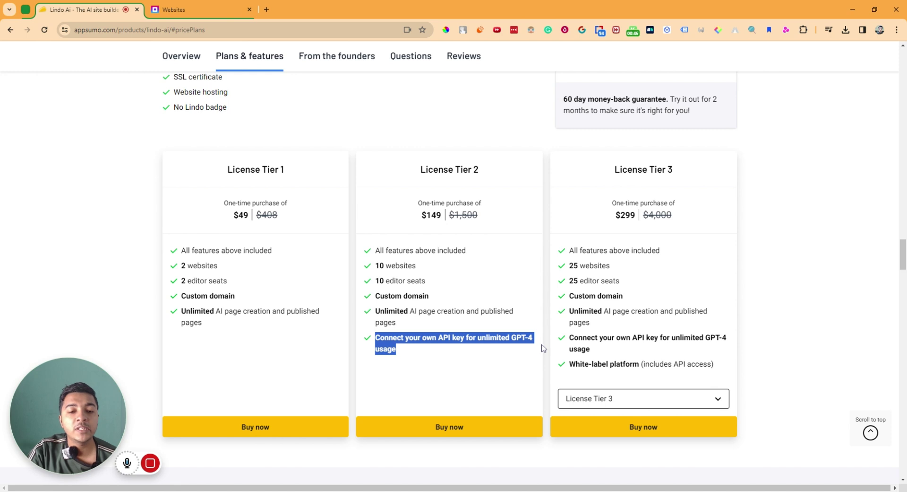
drag(380, 265, 436, 269)
drag(379, 280, 459, 285)
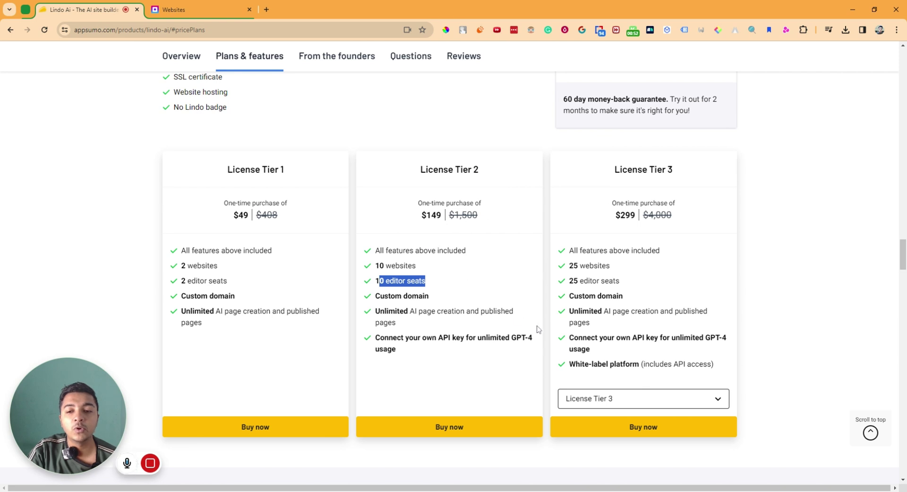
drag(570, 364, 726, 367)
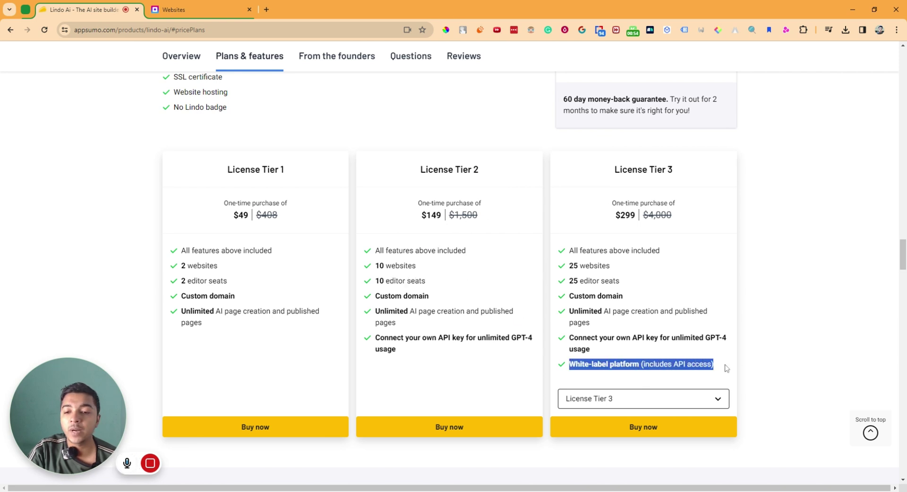
Step: Switch the third card to License Tier 4, then License Tier 5, and highlight its 150 websites
click(664, 400)
click(632, 439)
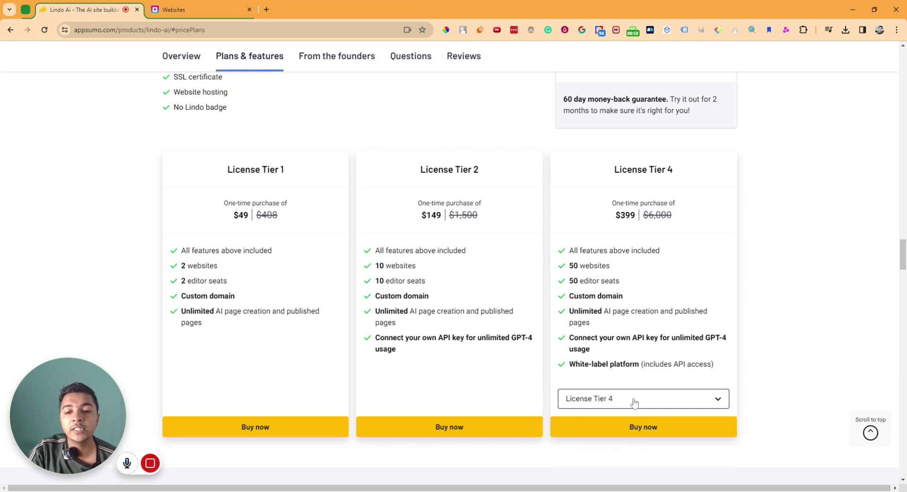
click(634, 400)
click(621, 459)
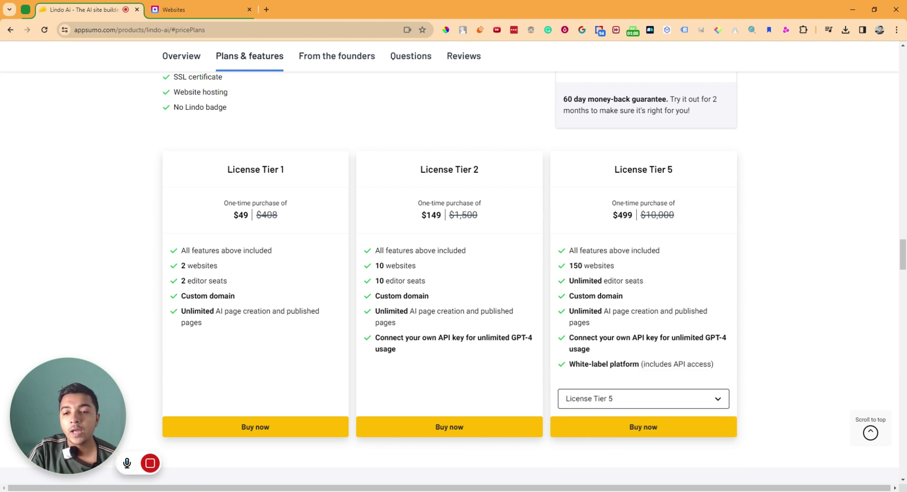
drag(569, 265, 637, 267)
Step: Scroll through the founders' message and buyer reviews, then return to the Lindo dashboard tab
scroll(739, 358, down, 8)
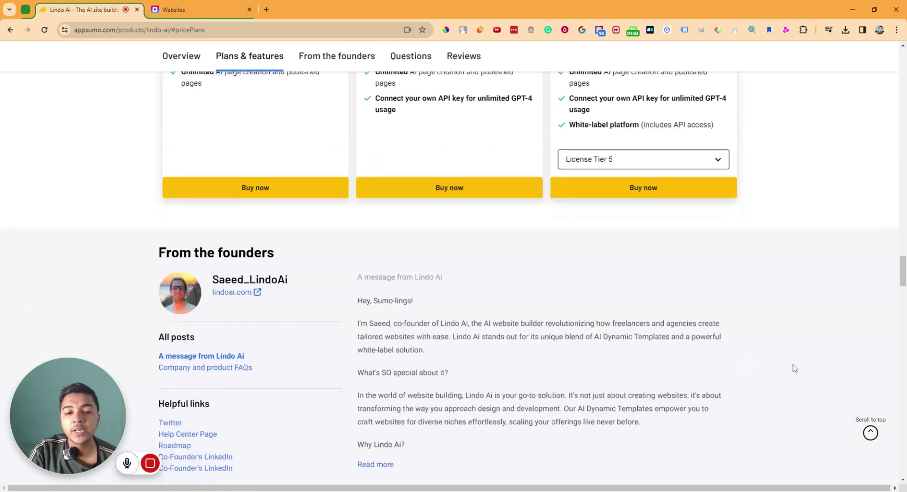
scroll(794, 366, up, 5)
scroll(792, 365, up, 10)
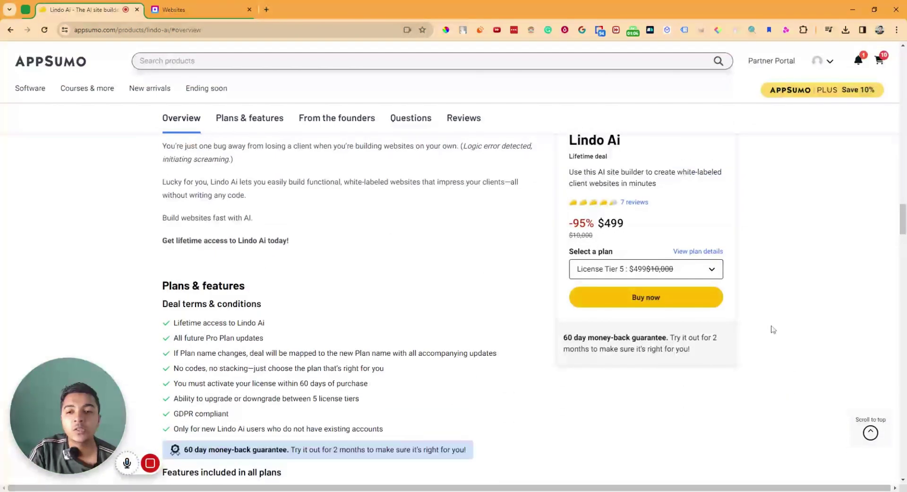
scroll(649, 203, down, 15)
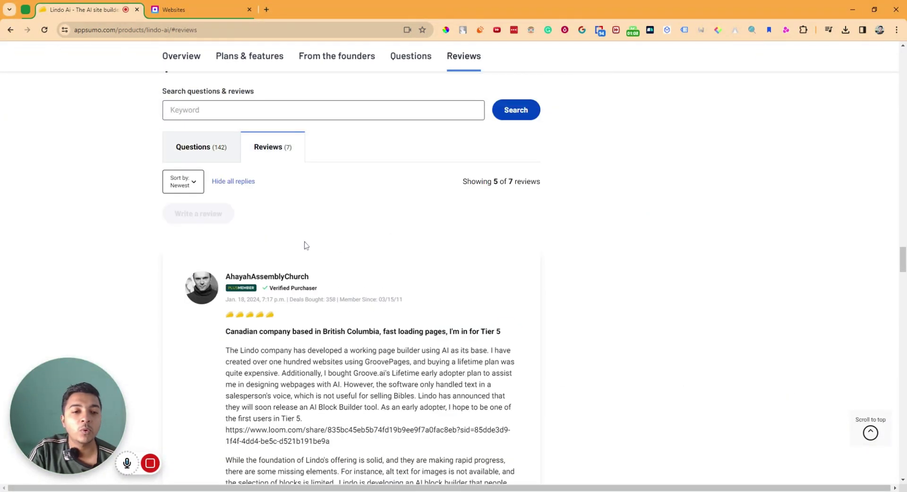
scroll(303, 222, down, 2)
scroll(314, 238, down, 15)
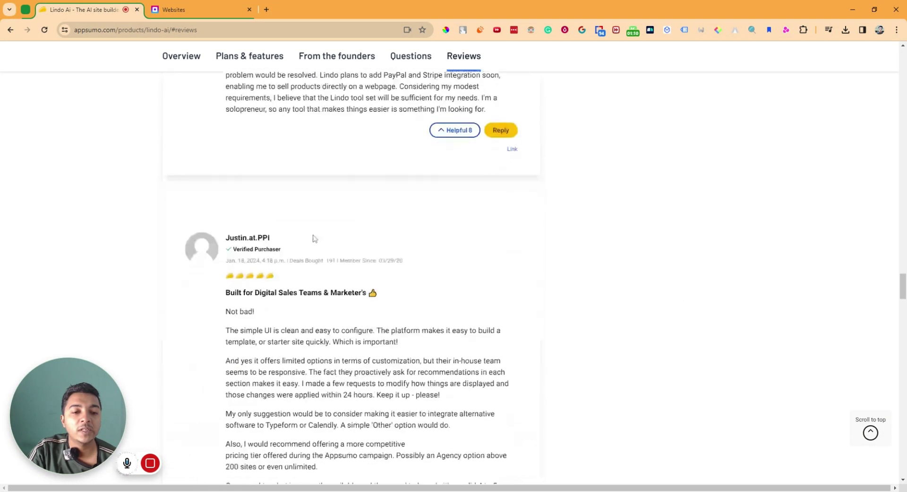
scroll(313, 238, down, 15)
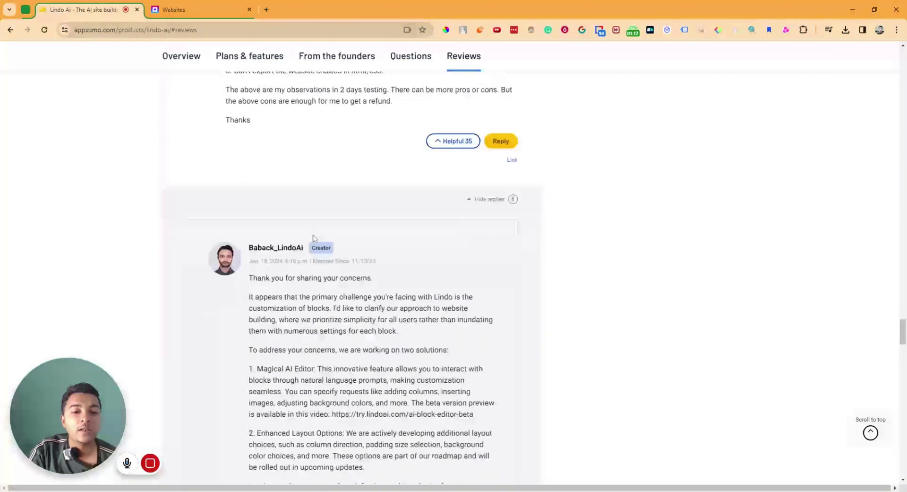
scroll(315, 238, down, 15)
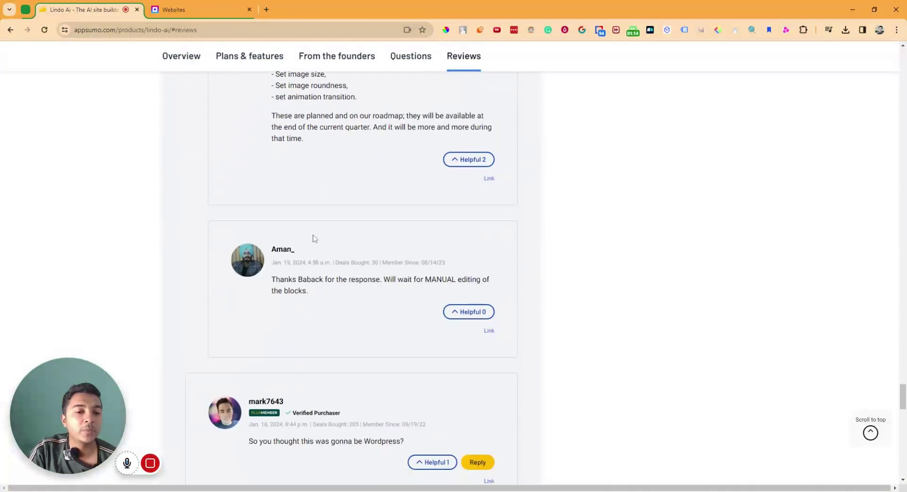
scroll(313, 237, down, 12)
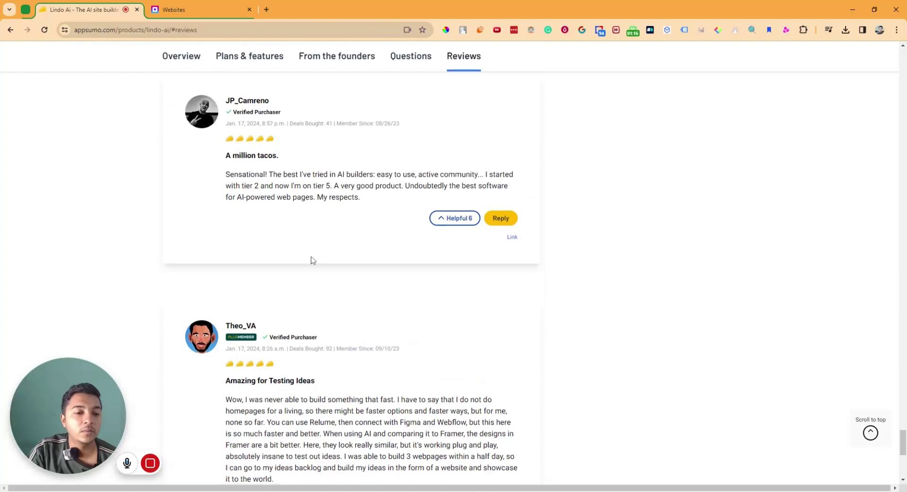
scroll(604, 306, up, 20)
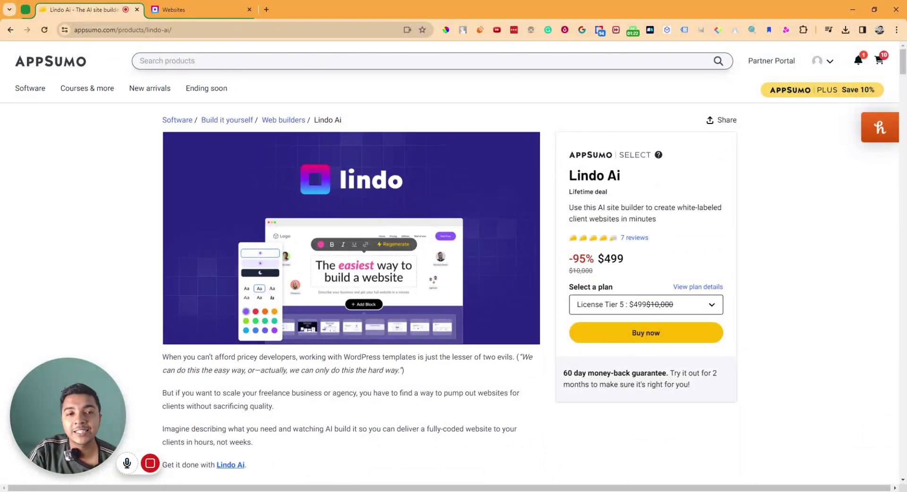
click(193, 14)
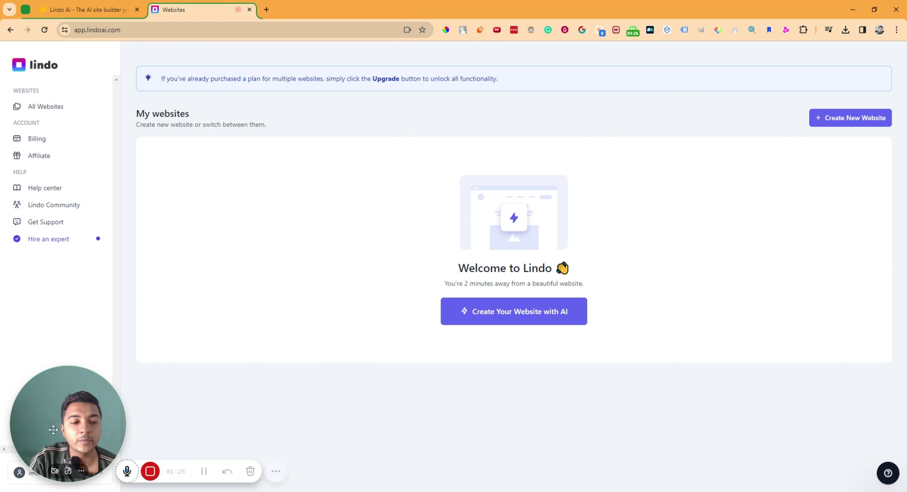
Step: Go to the all-websites list and choose Create New Website to start an AI site
drag(51, 435, 51, 414)
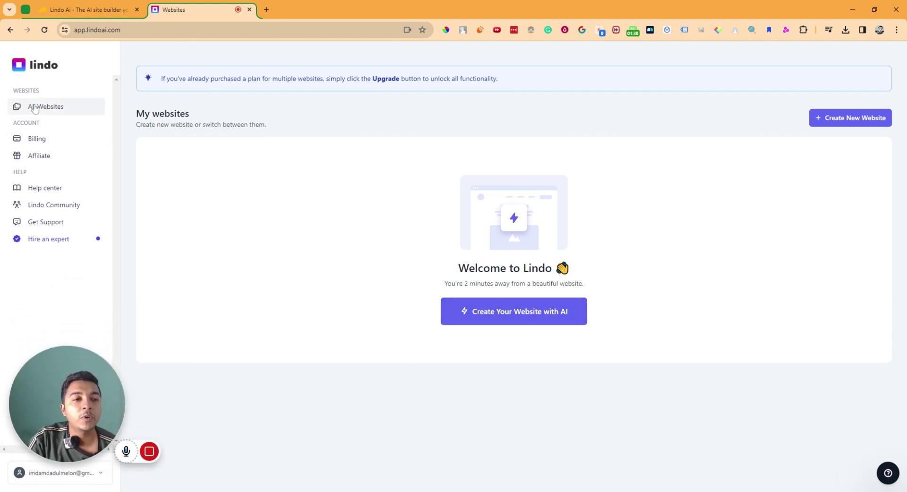
click(58, 106)
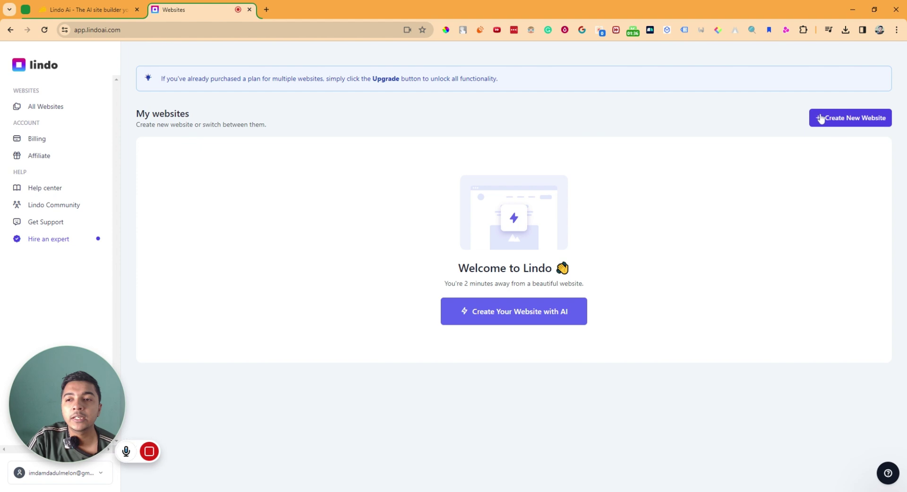
click(530, 311)
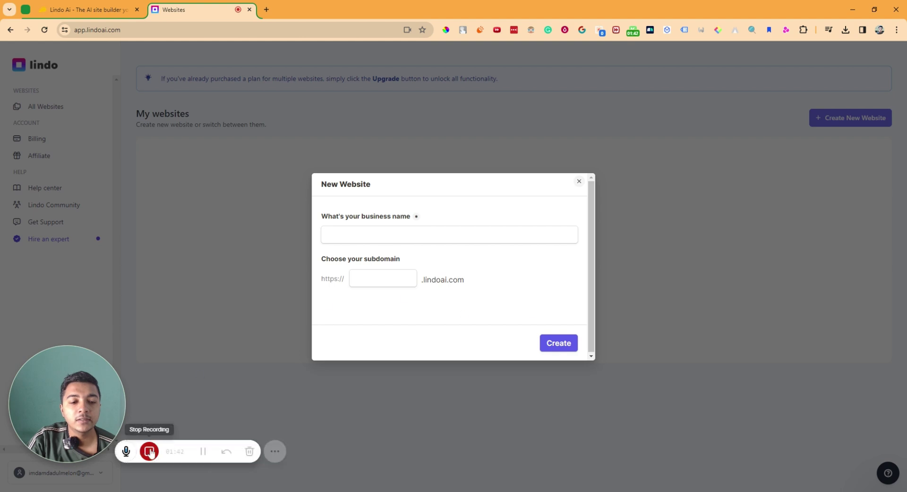
Step: Enter Passivern as the business name by editing the suggested 'Pass IT'
click(226, 452)
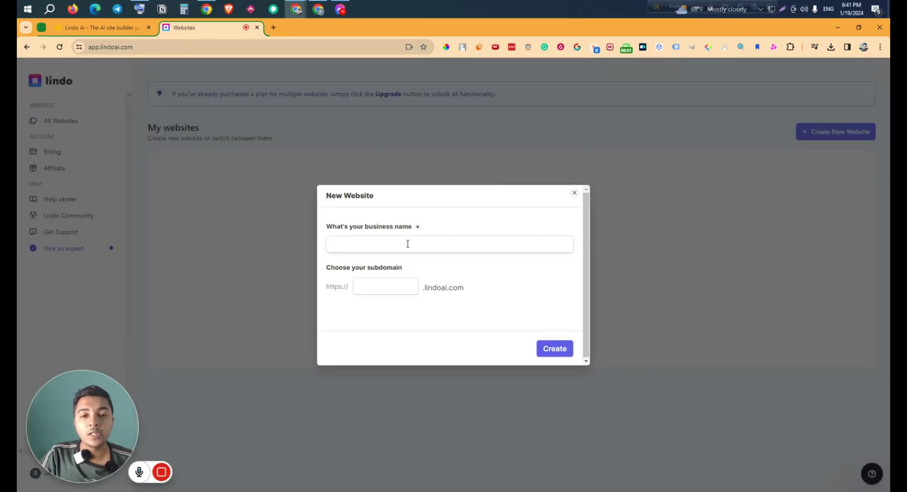
click(383, 243)
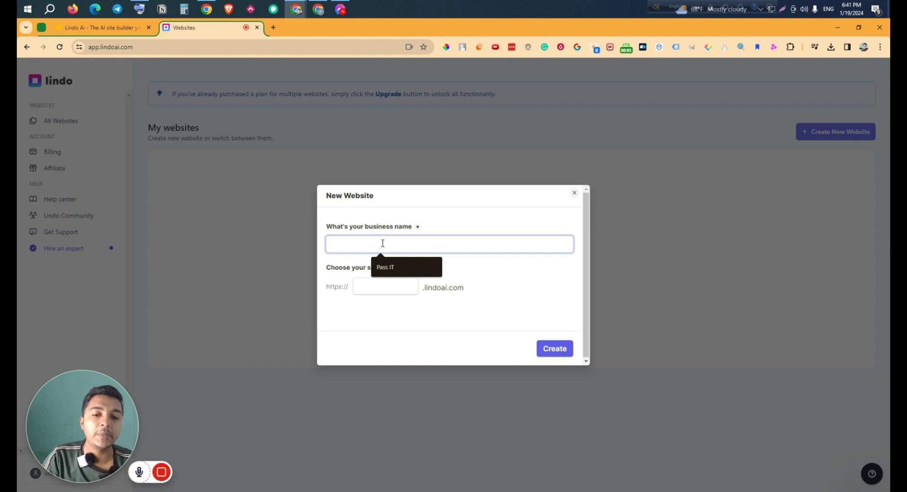
click(389, 260)
click(380, 283)
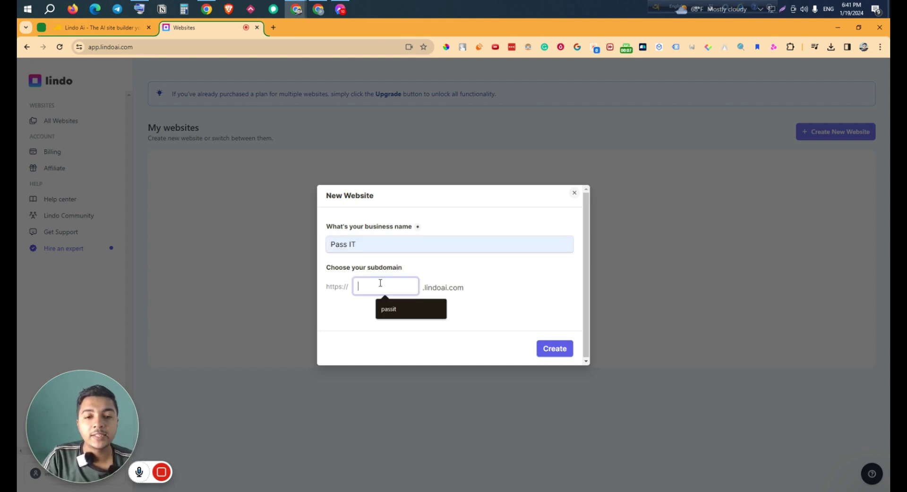
drag(350, 246, 370, 242)
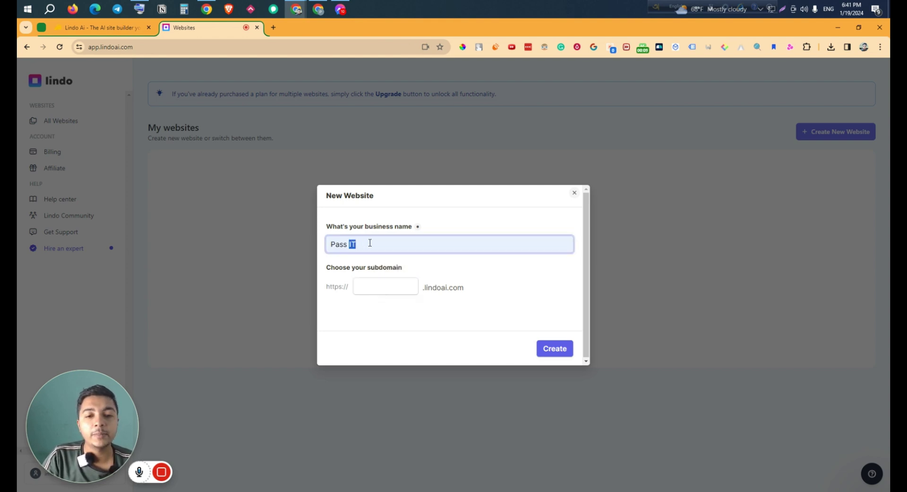
key(BackSpace)
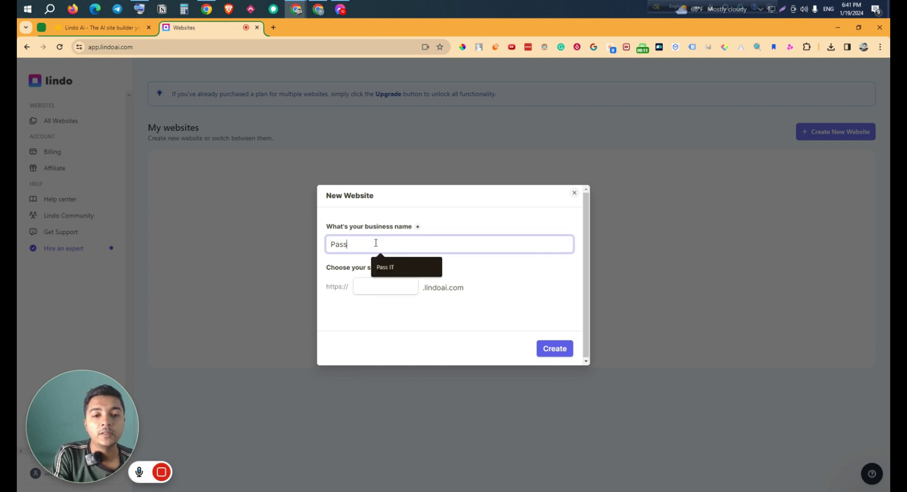
text(ivern)
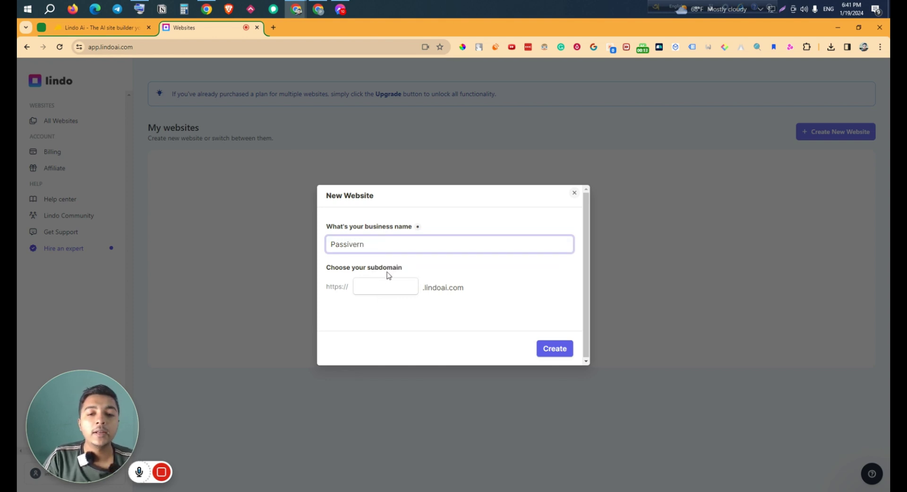
Step: Set the subdomain to passivern and create the website
click(390, 284)
text(passiv)
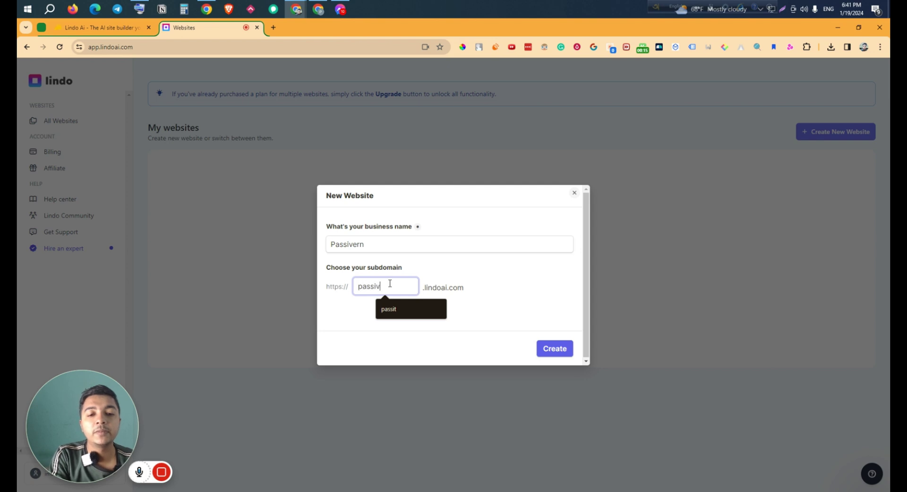
text(ern)
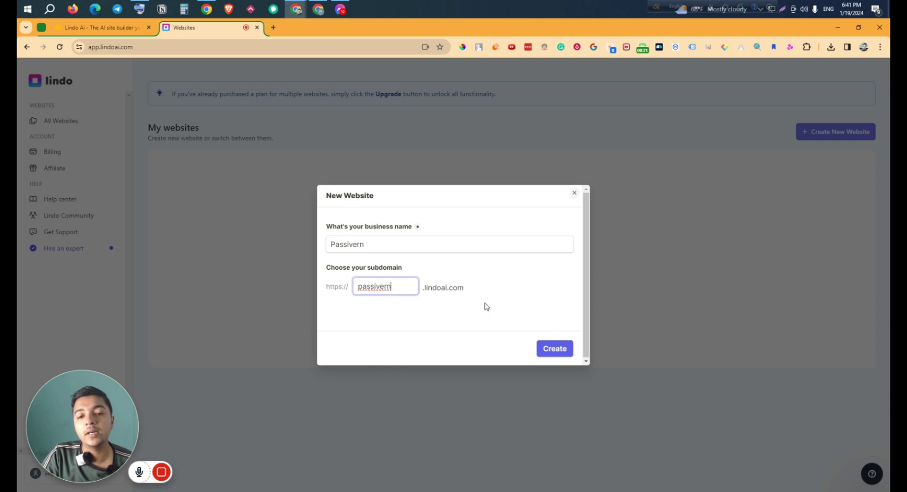
click(550, 348)
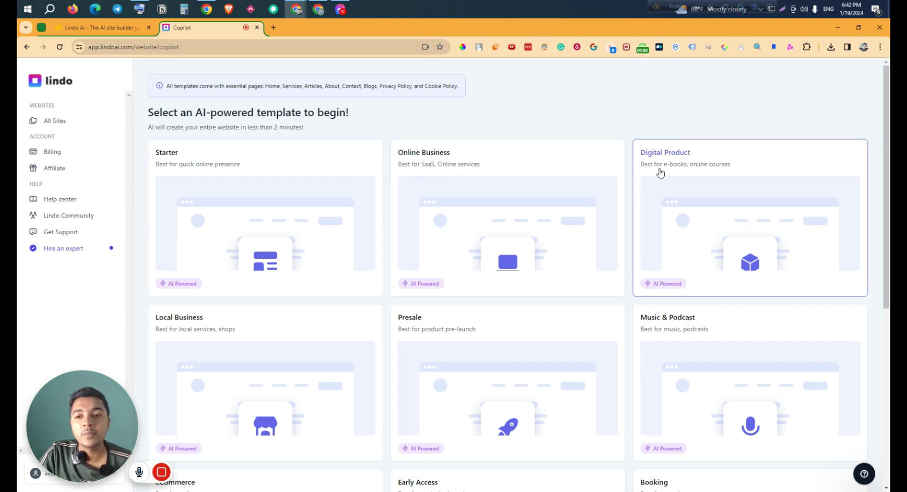
Step: Browse the AI-powered templates and pick the Digital Product template for e-books
scroll(698, 172, down, 4)
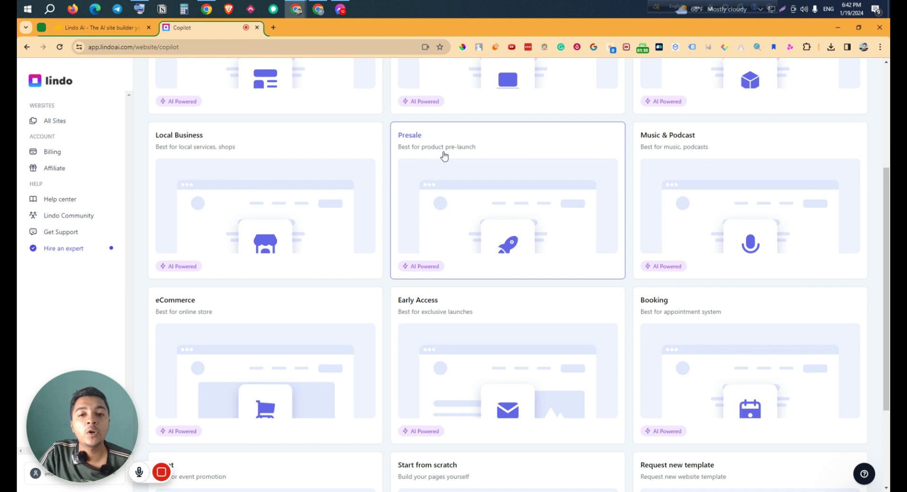
scroll(686, 157, down, 3)
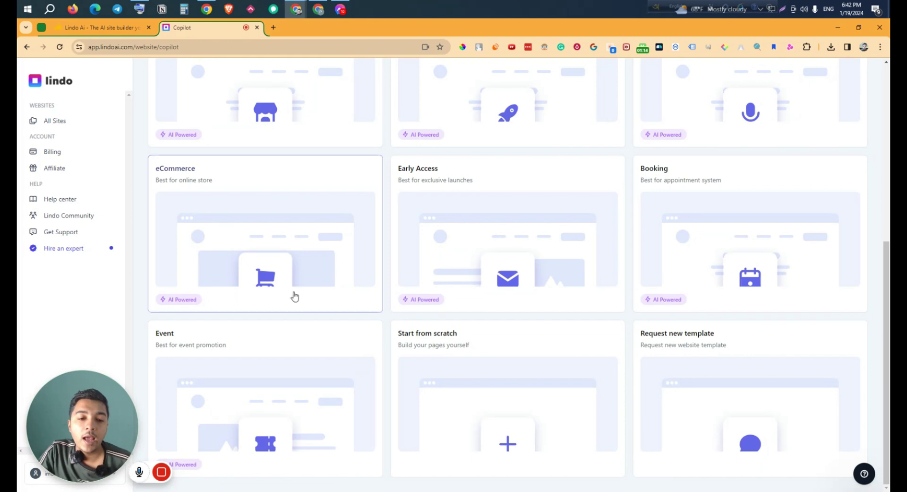
scroll(489, 313, up, 7)
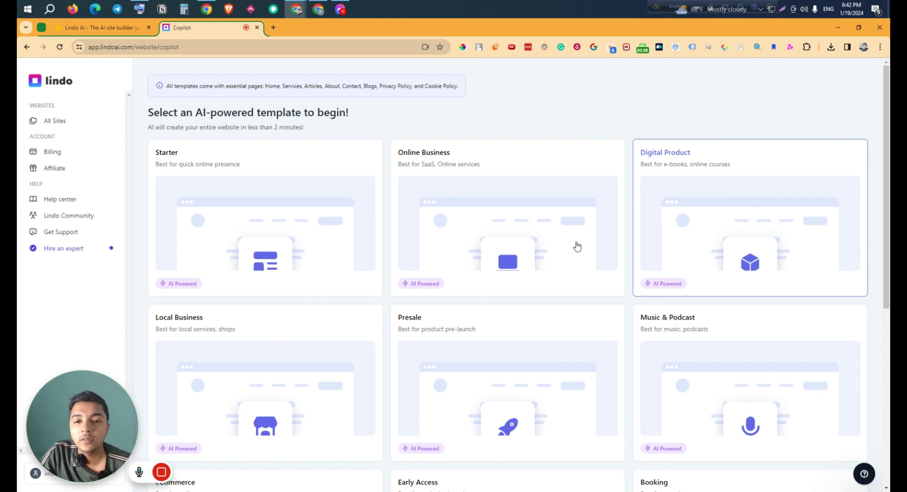
click(742, 211)
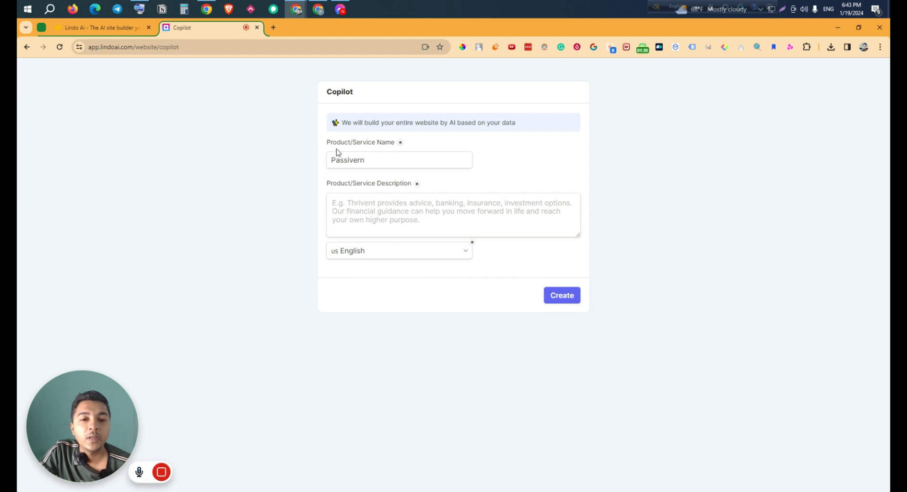
Step: Paste the EspaceTrack e-book description into Product/Service Description and review it
click(352, 206)
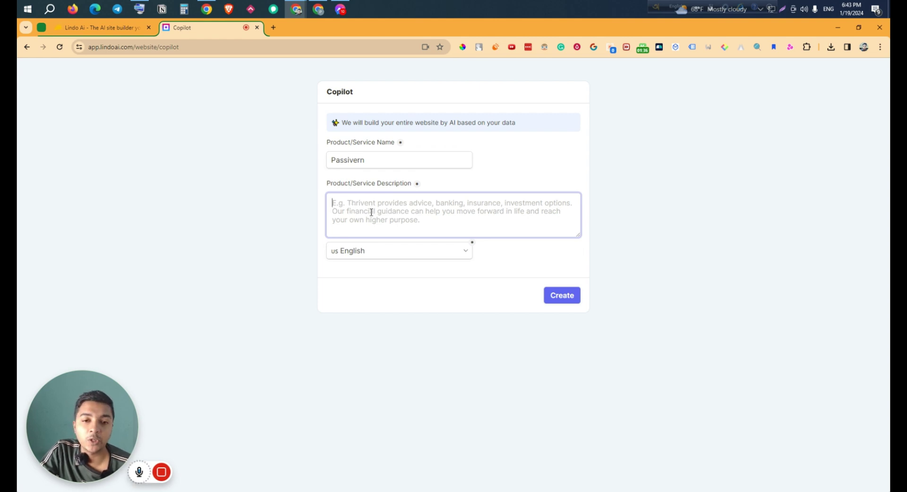
mouse_move(161, 470)
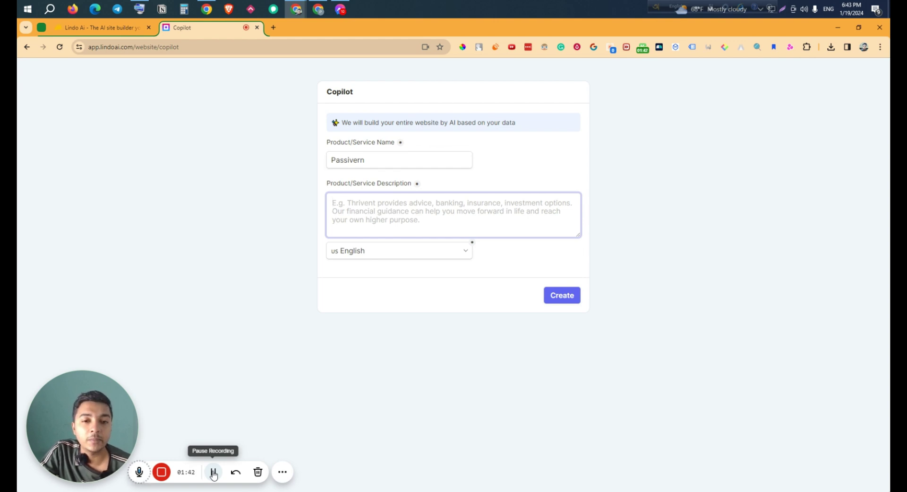
click(214, 472)
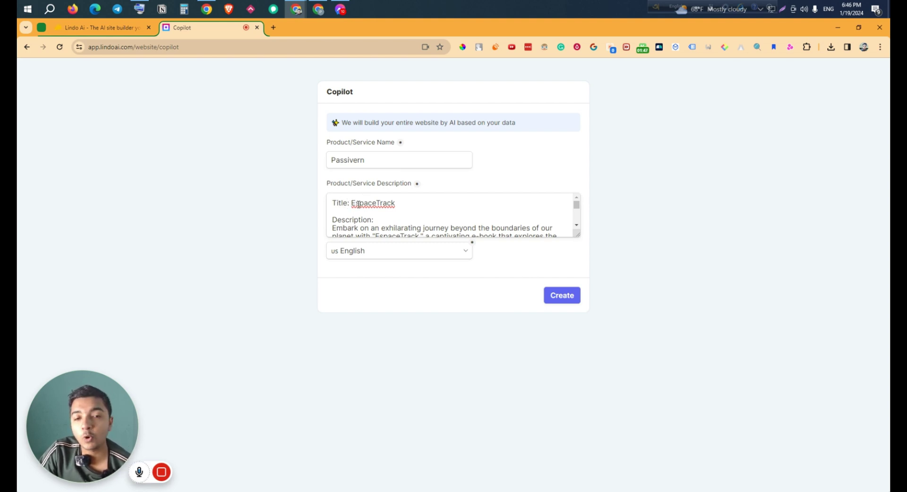
drag(352, 204, 430, 203)
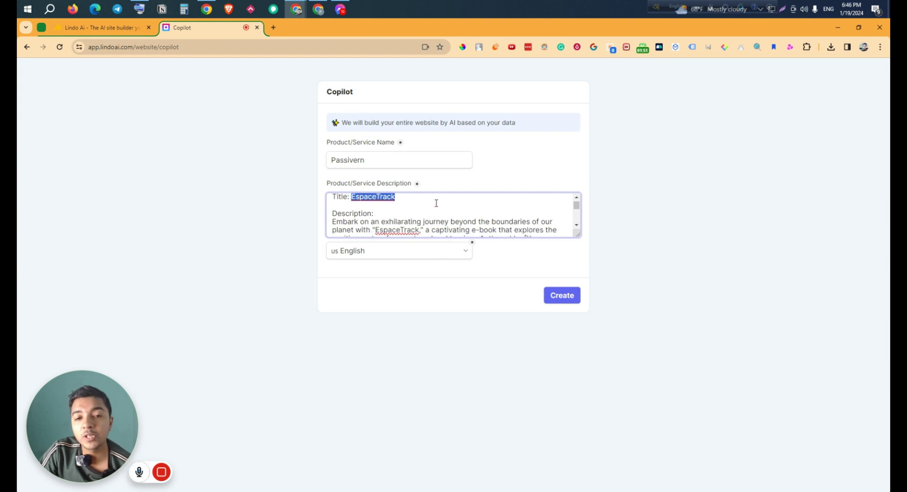
scroll(436, 202, down, 5)
scroll(437, 203, down, 10)
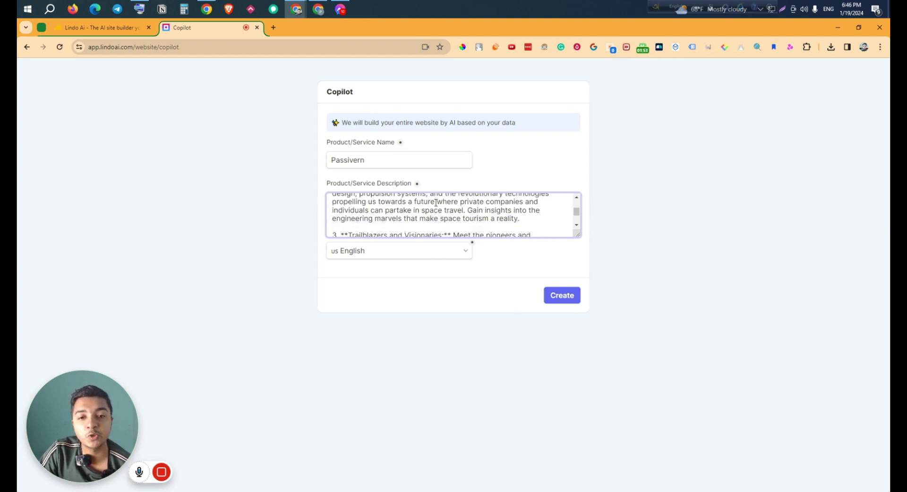
scroll(432, 204, up, 15)
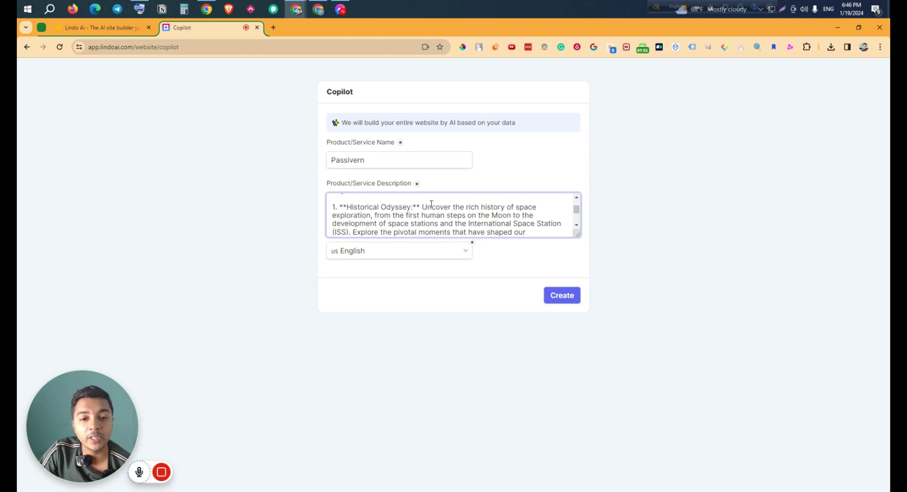
Step: Look through the site language list, leaving us English selected
click(432, 259)
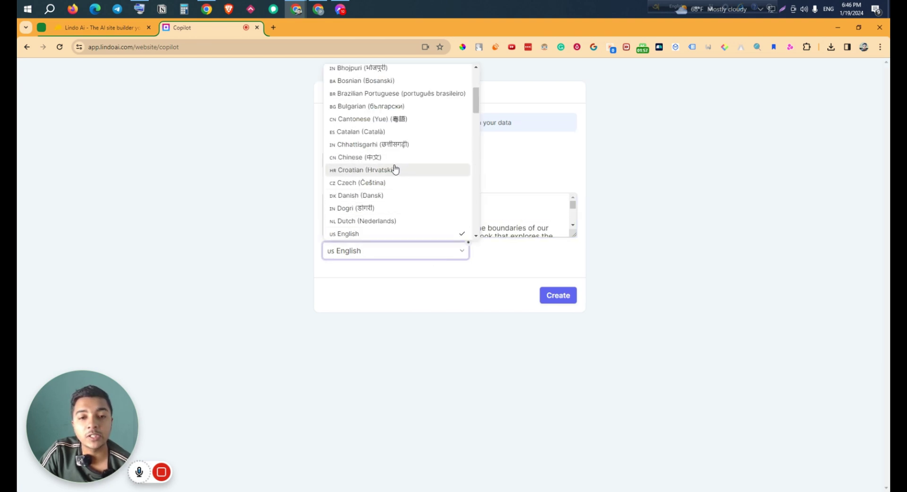
scroll(397, 113, down, 1)
scroll(397, 118, up, 3)
Step: Close the language list with us English kept and let the AI generate the Passivern pages
click(273, 167)
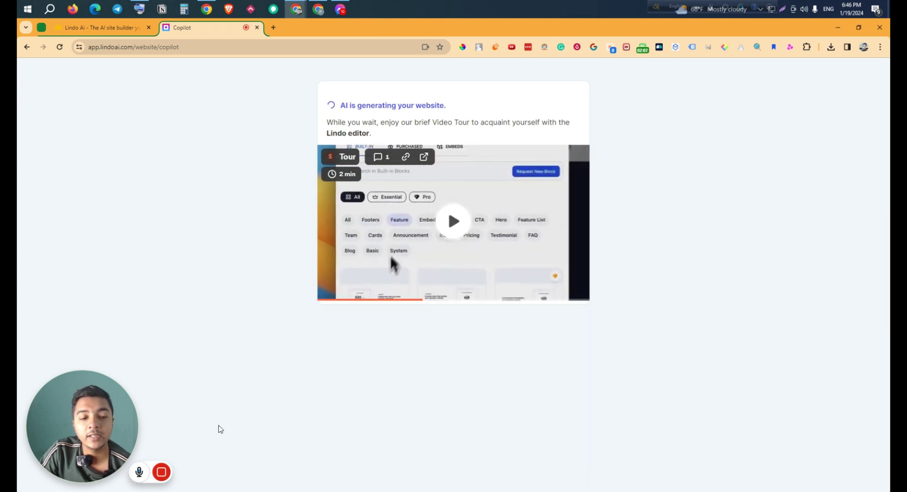
mouse_move(171, 471)
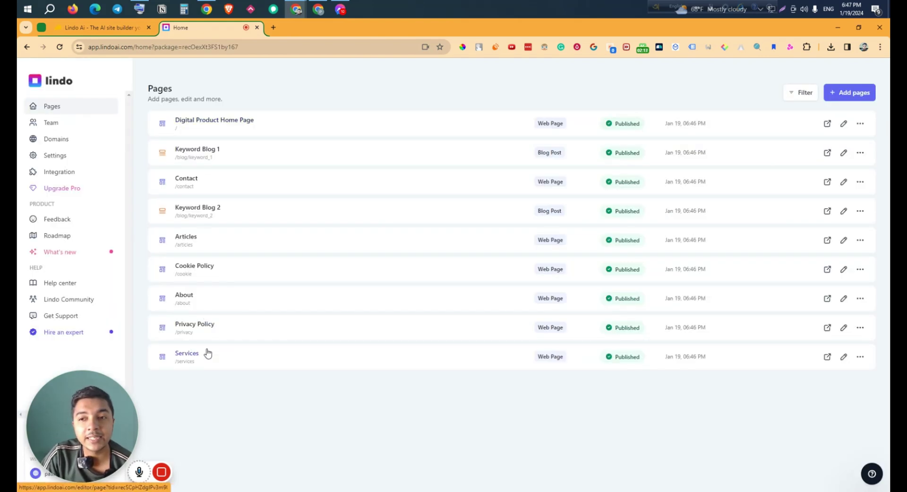
Step: Try adding a custom domain, dismiss the upgrade alert, then open Team and Settings
click(57, 144)
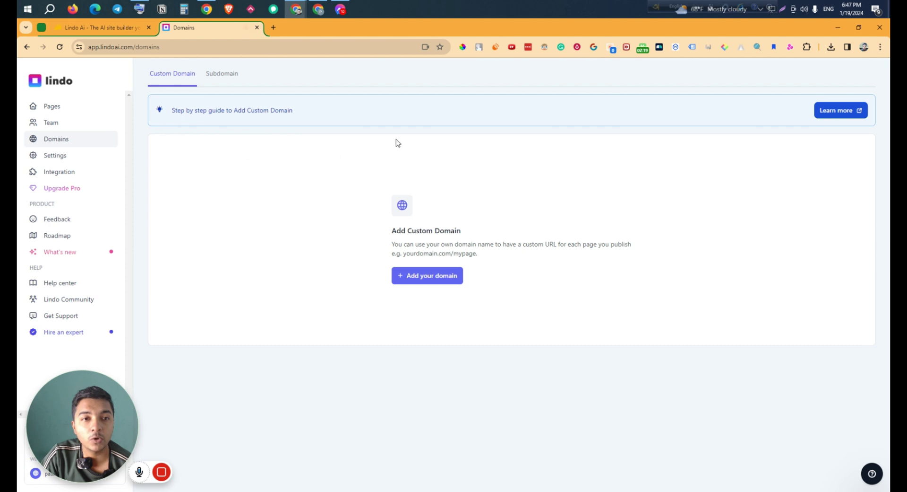
click(422, 282)
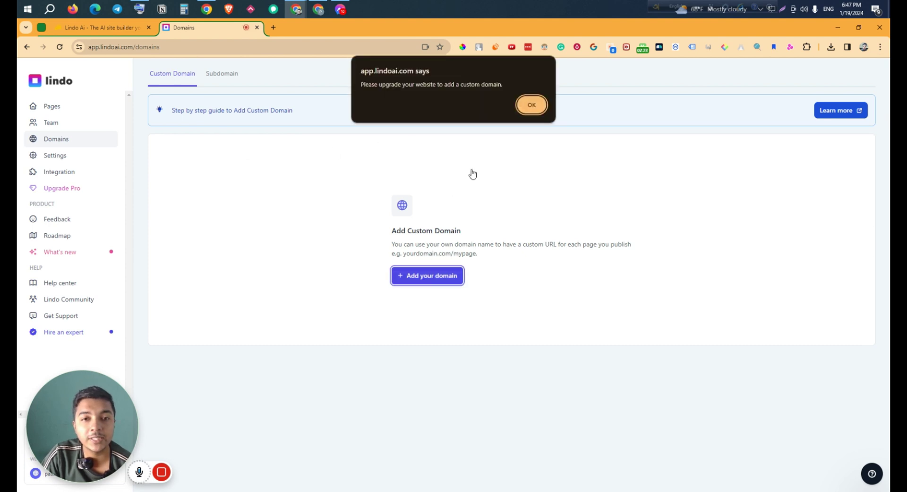
click(523, 110)
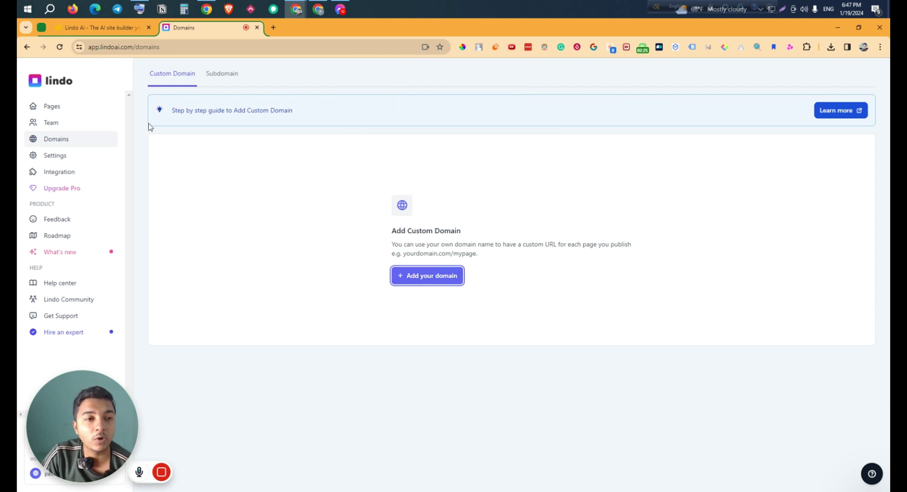
click(89, 124)
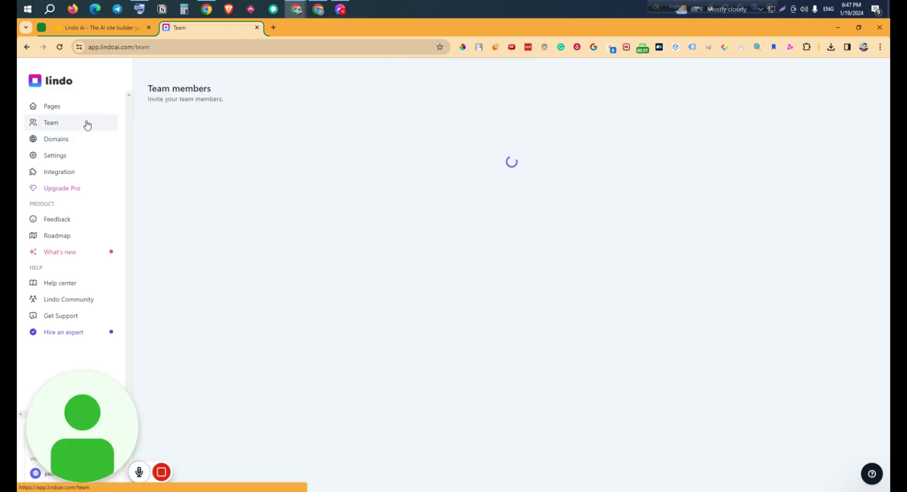
click(80, 157)
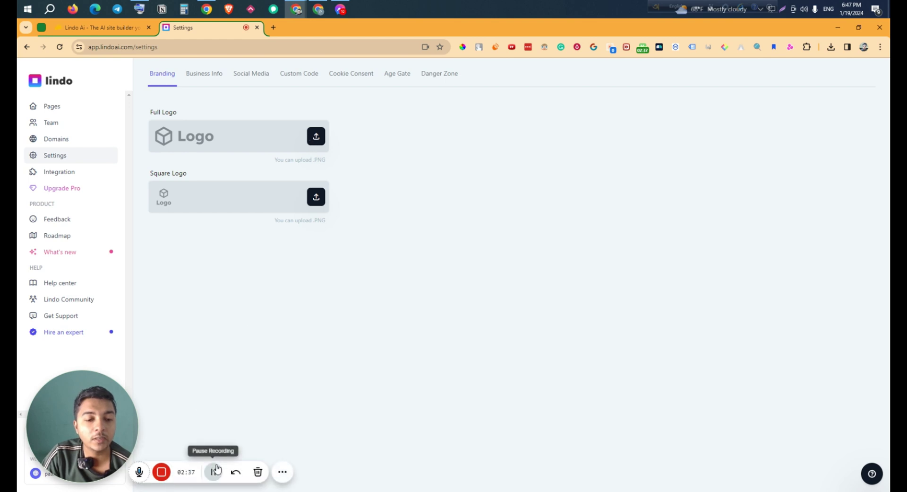
Step: Try Large and XL logo sizes, keep Base, and save the Passivern and red bull logos
click(215, 470)
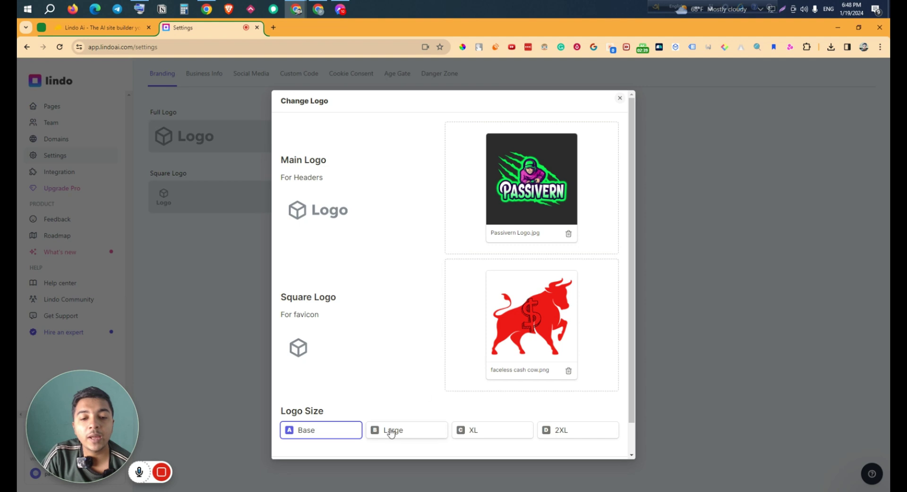
click(409, 432)
click(488, 431)
click(340, 433)
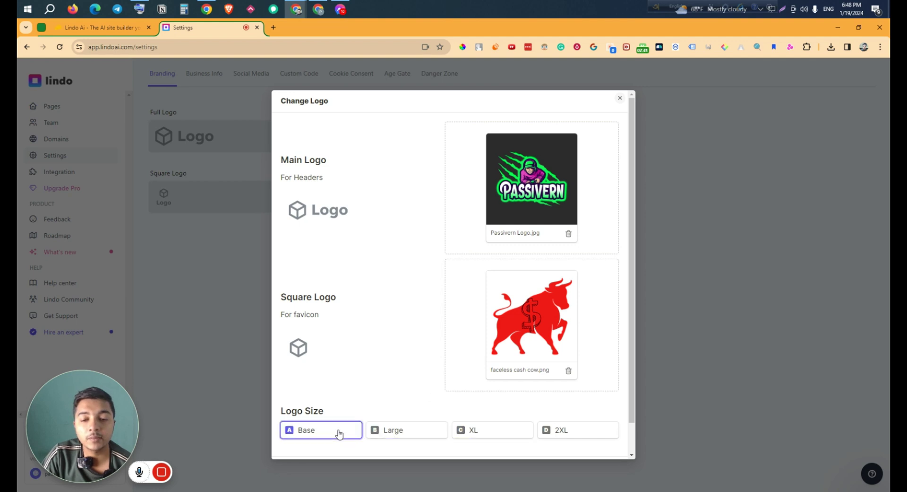
scroll(598, 142, down, 1)
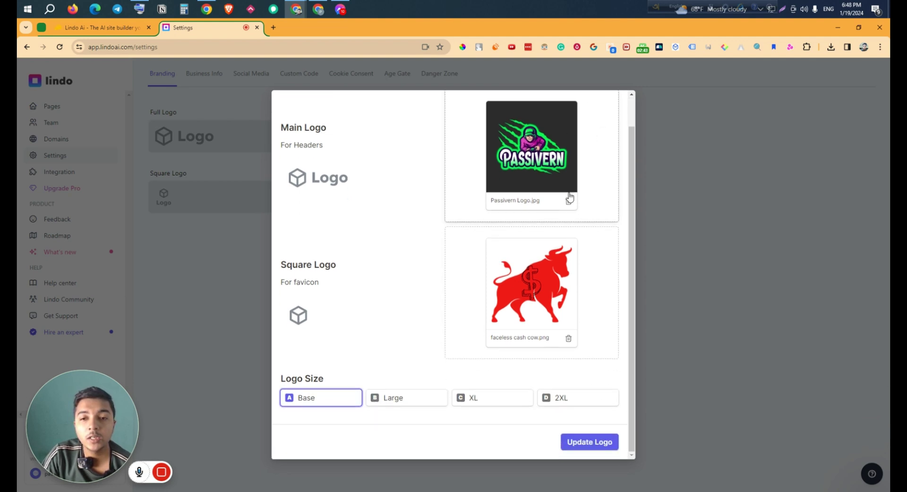
click(588, 441)
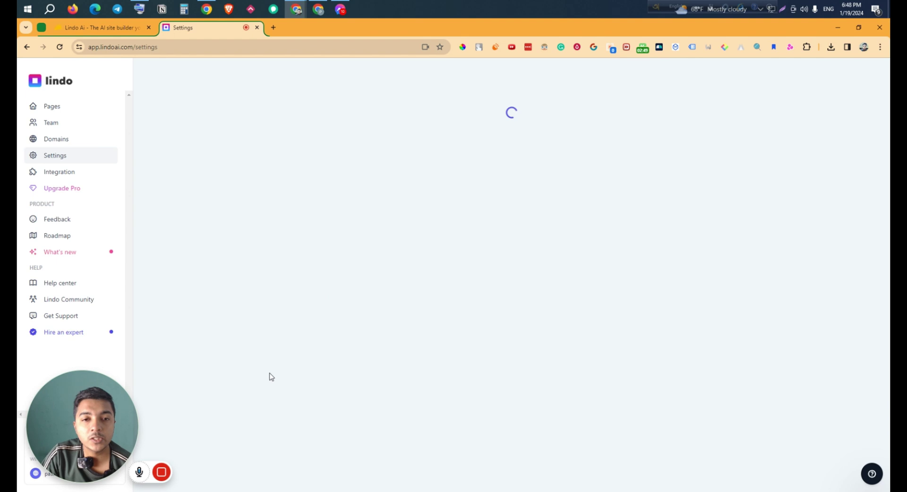
mouse_move(171, 472)
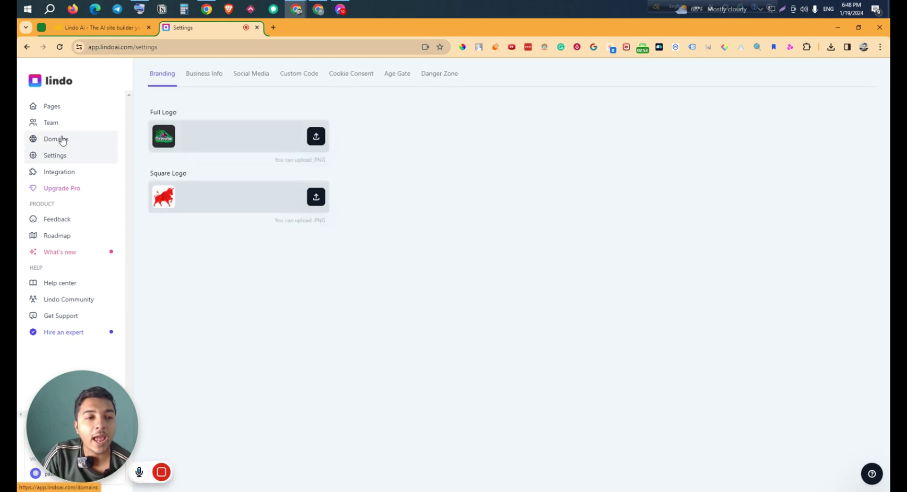
Step: Browse the analytics, chat and payment integration cards, then return to the site's Pages list
click(65, 171)
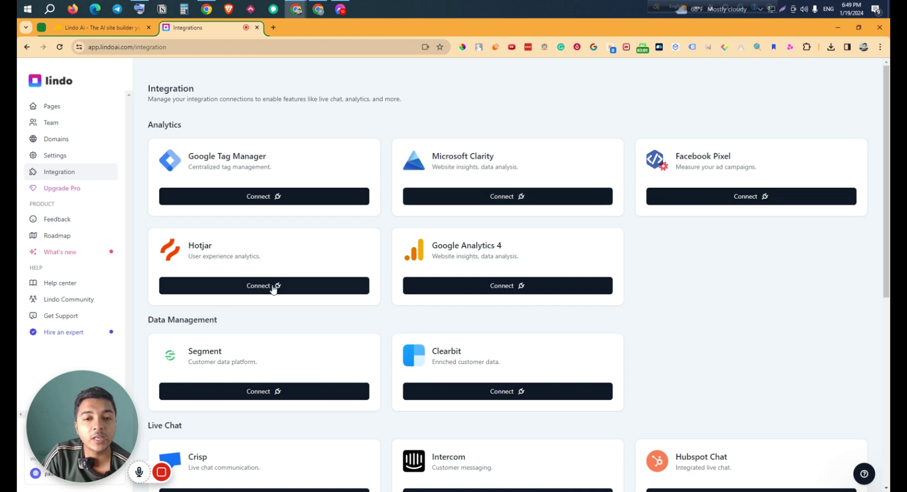
scroll(260, 340, down, 3)
scroll(259, 341, down, 5)
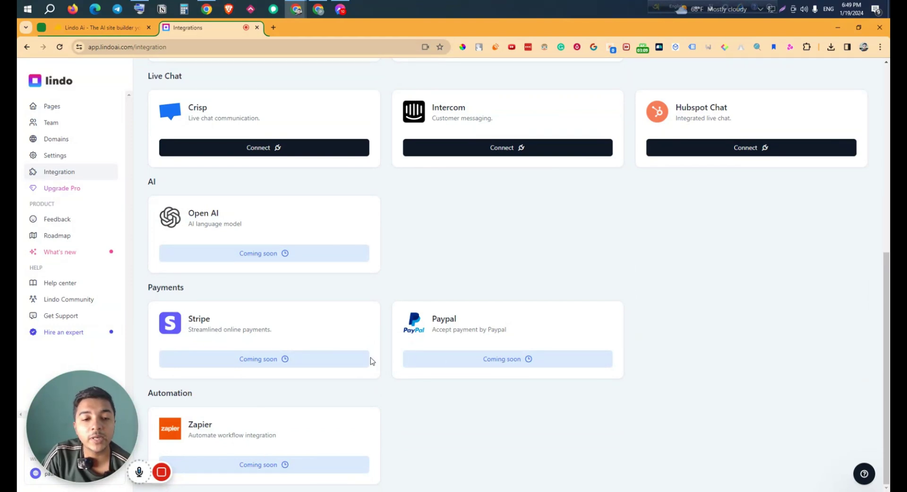
scroll(253, 350, up, 2)
scroll(223, 328, down, 2)
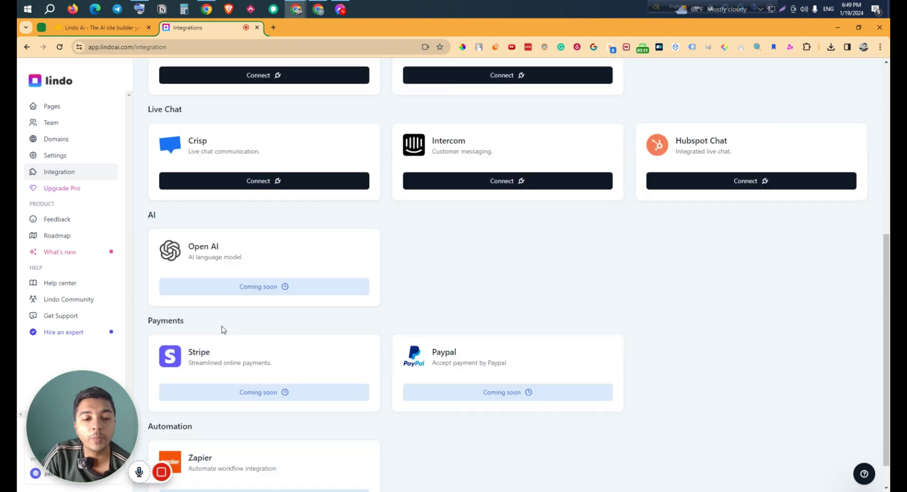
scroll(238, 422, up, 5)
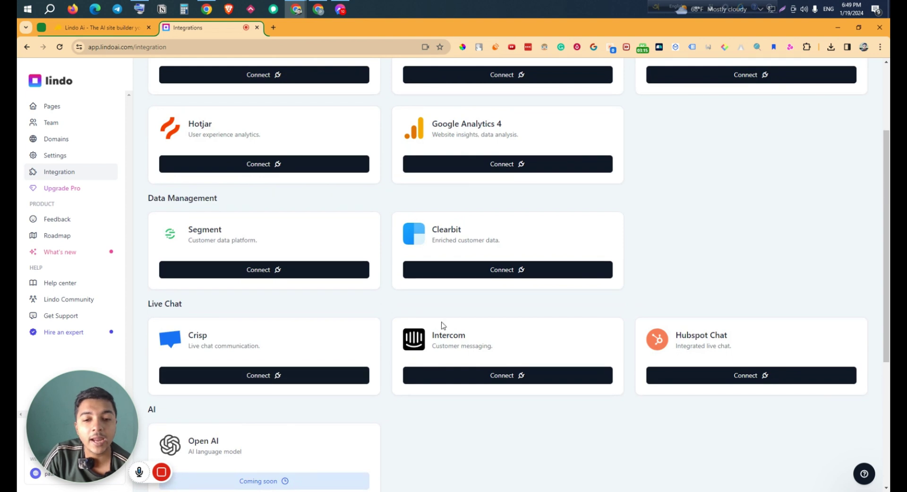
scroll(560, 303, up, 2)
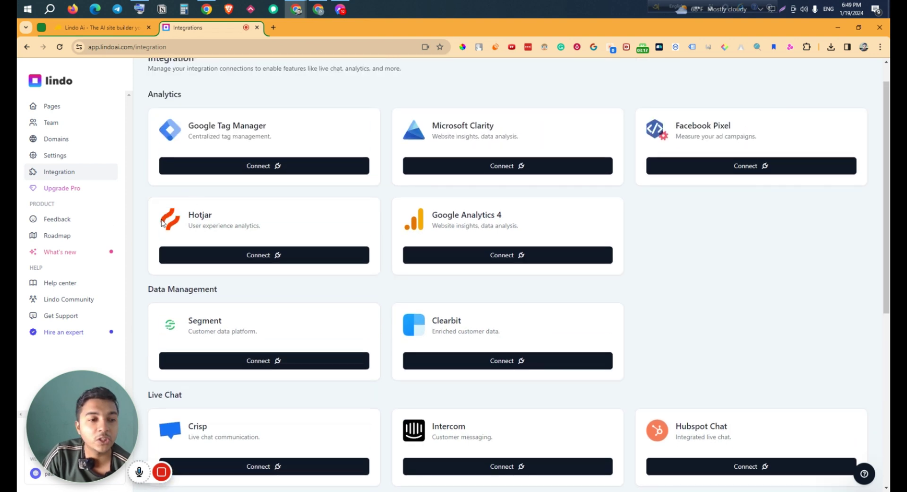
click(67, 111)
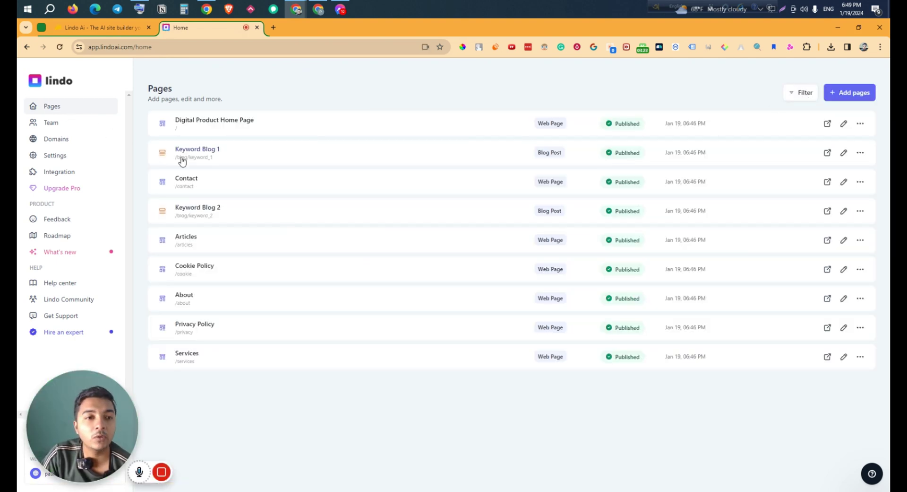
Step: Open the Digital Product Home Page live at passivern.lindoai.com in a new tab
mouse_move(206, 475)
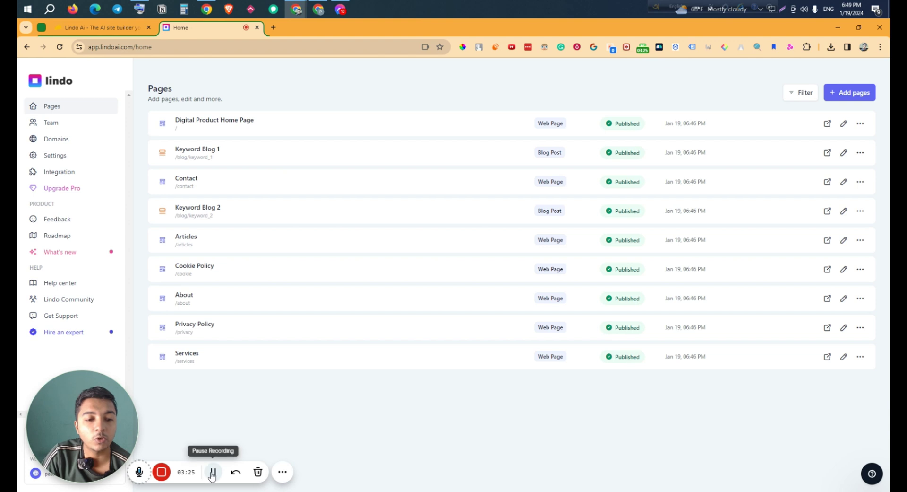
click(828, 125)
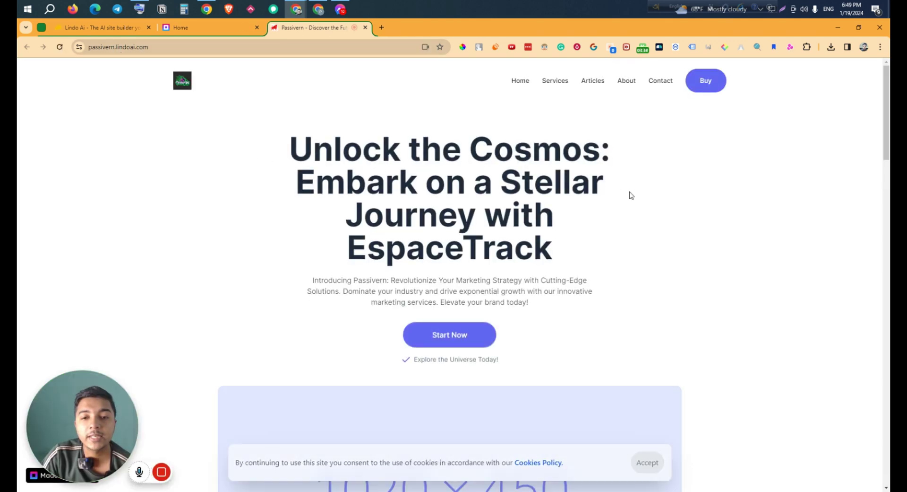
Step: Scroll through the live 'Unlock the Cosmos' home page from top to bottom
scroll(630, 196, down, 3)
scroll(630, 196, up, 3)
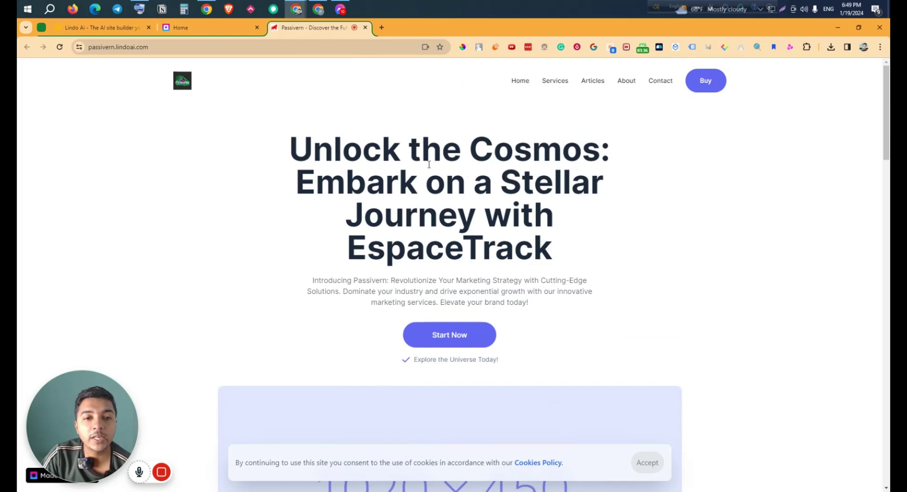
drag(292, 137, 577, 249)
scroll(577, 249, down, 8)
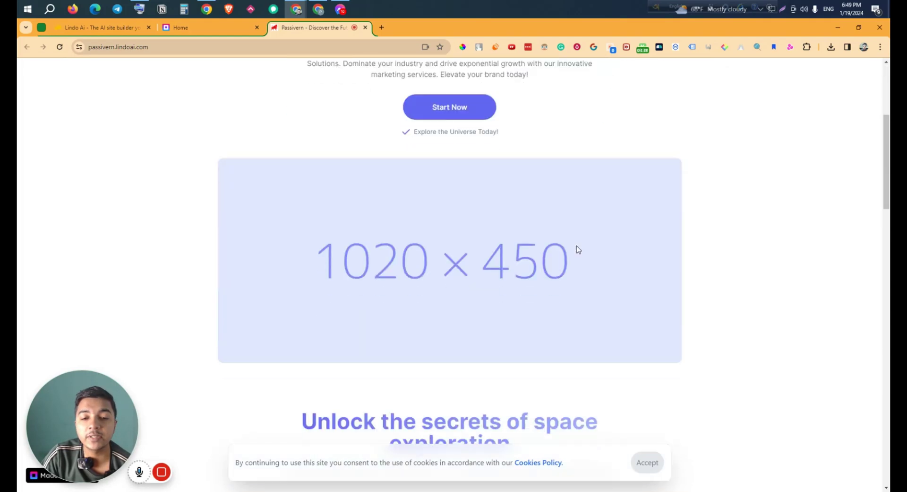
scroll(577, 249, down, 10)
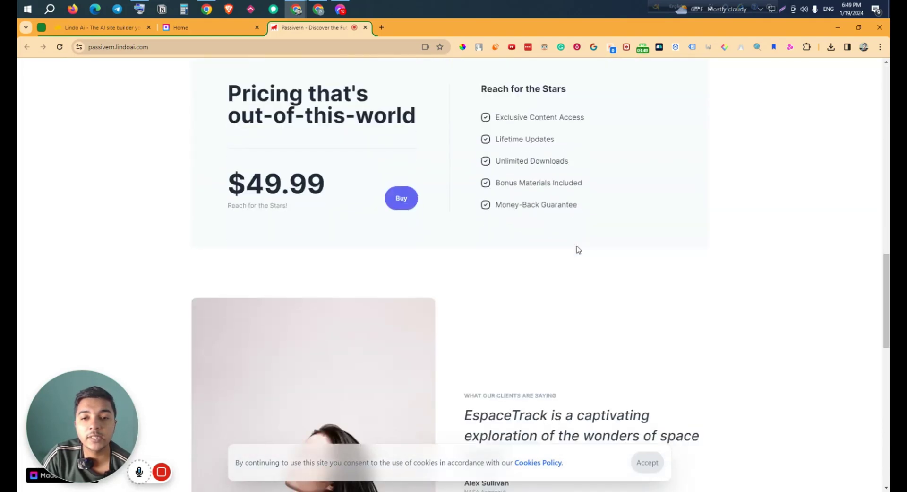
scroll(577, 249, down, 10)
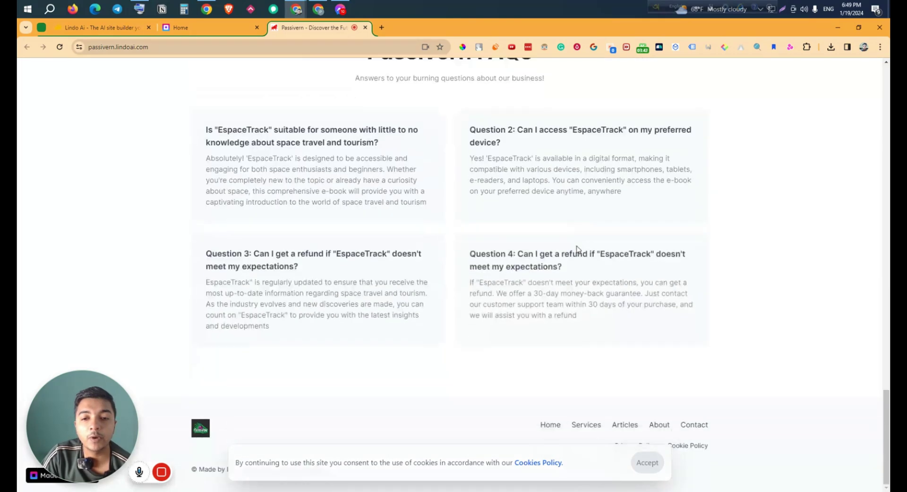
scroll(809, 293, up, 20)
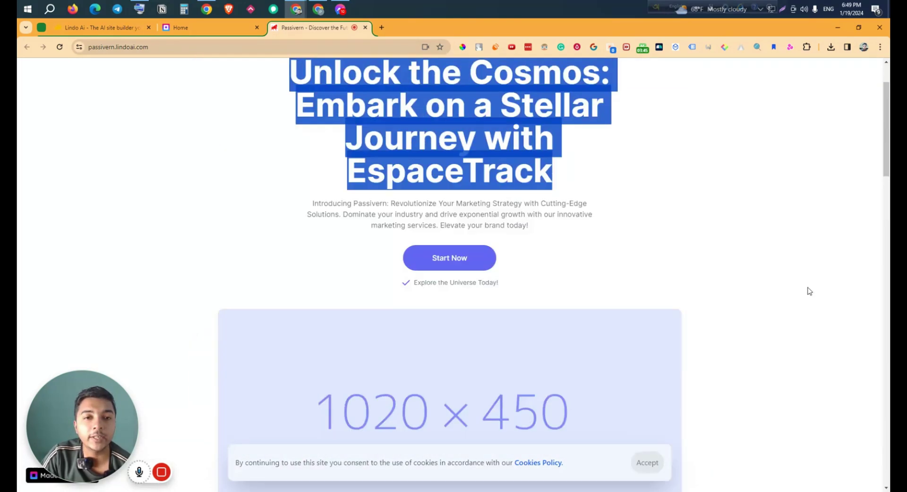
scroll(809, 291, up, 2)
click(683, 250)
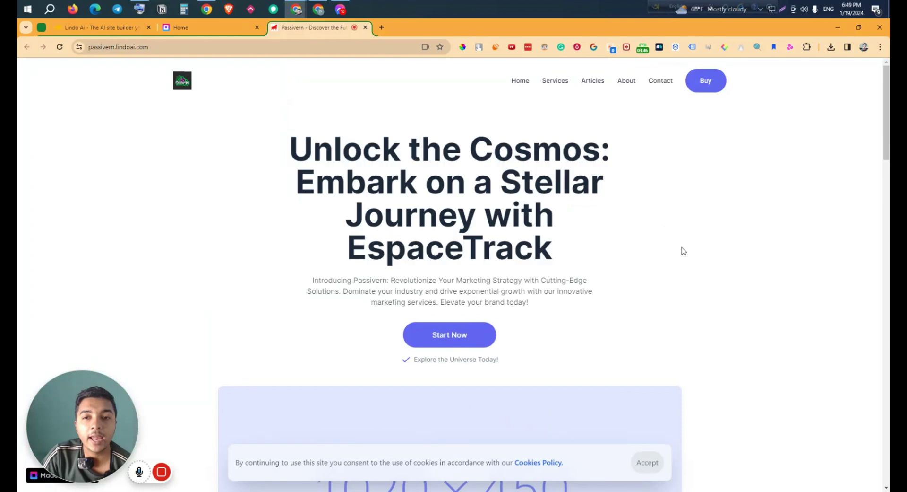
Step: Visit and scroll the live site's Services and Articles pages
click(553, 81)
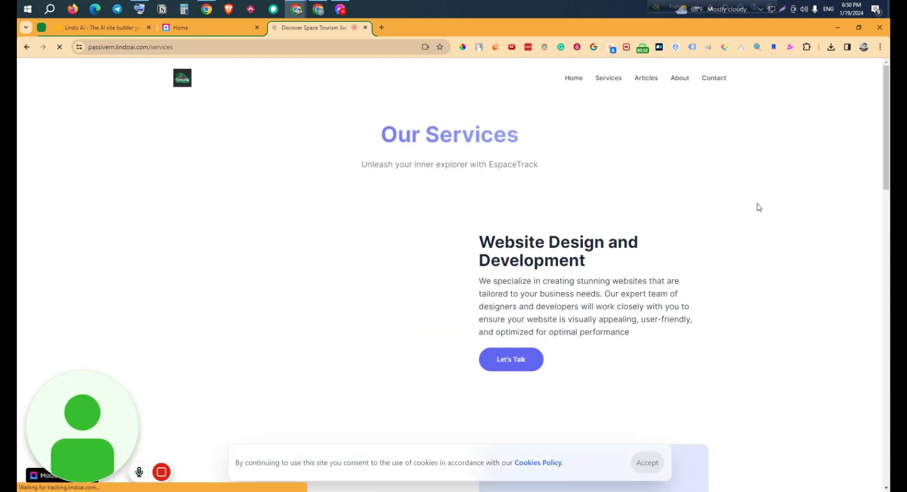
scroll(759, 206, down, 10)
scroll(758, 206, down, 15)
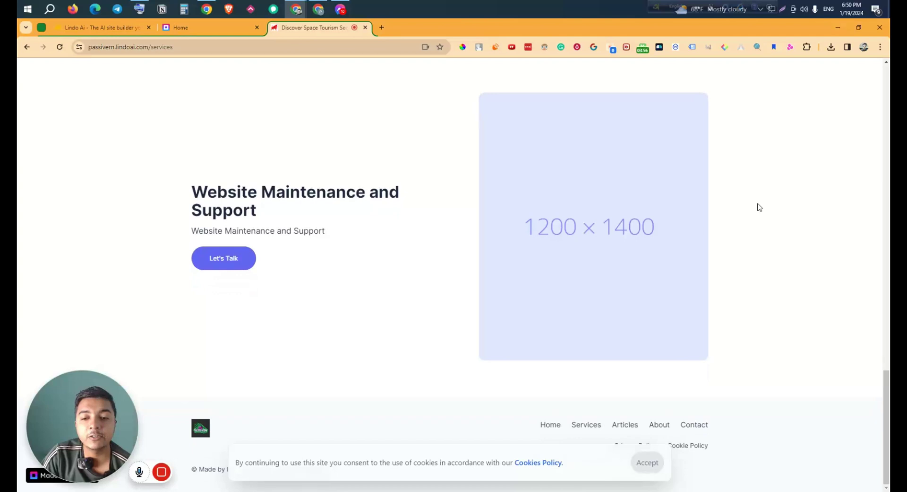
scroll(782, 279, up, 20)
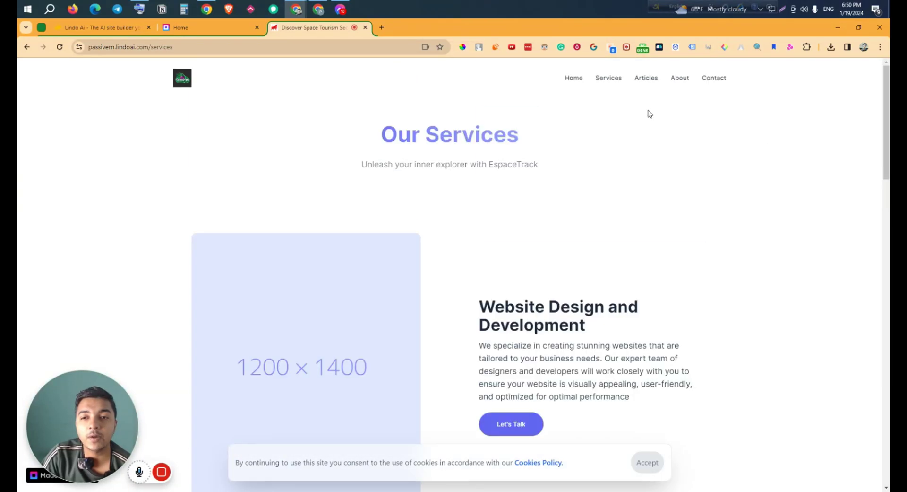
click(637, 80)
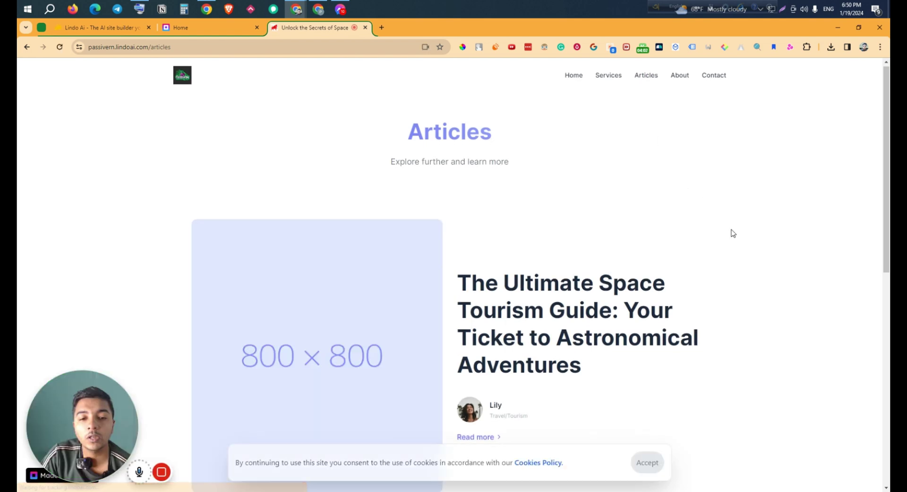
scroll(731, 233, down, 5)
scroll(732, 232, down, 5)
scroll(759, 237, up, 10)
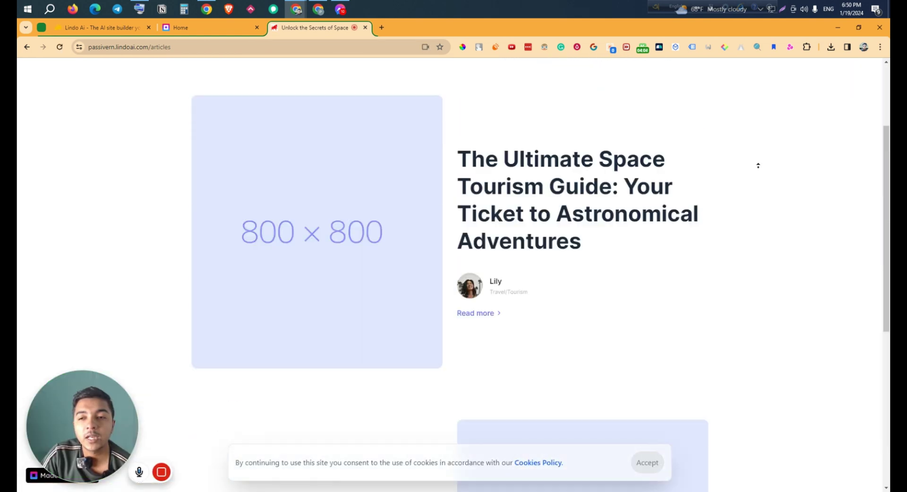
Step: View the About page, then return to the home page via the site logo
click(679, 79)
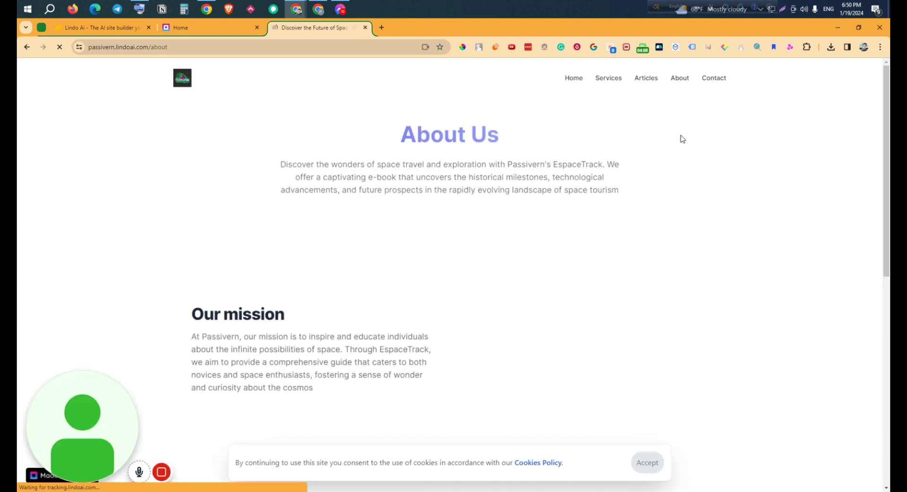
scroll(674, 209, down, 7)
scroll(675, 208, up, 10)
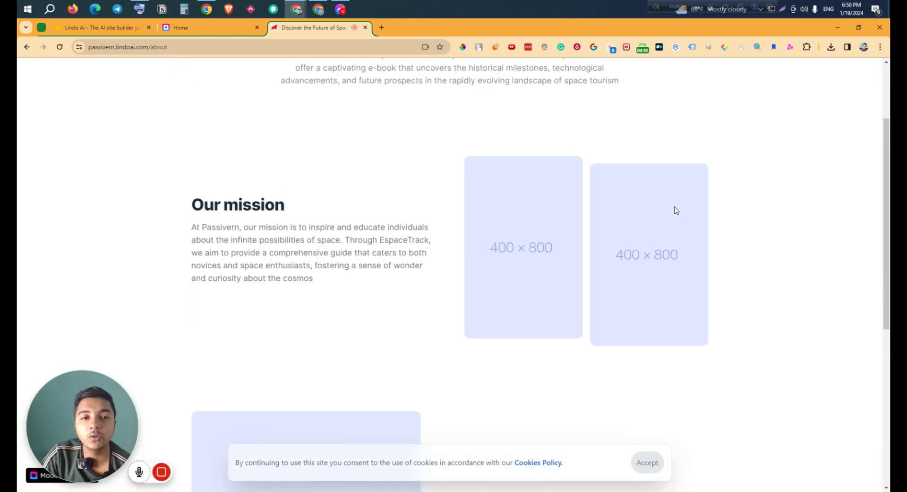
click(180, 81)
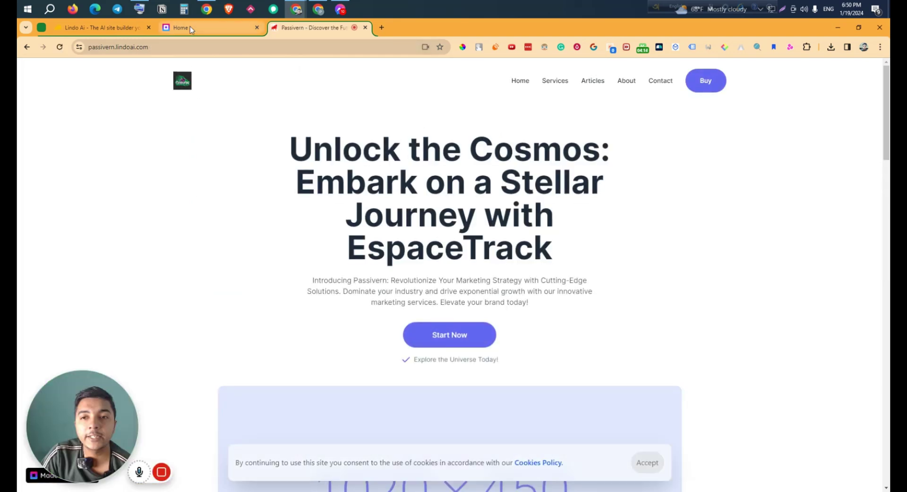
Step: From the Lindo pages dashboard, edit the Digital Product Home Page
click(185, 27)
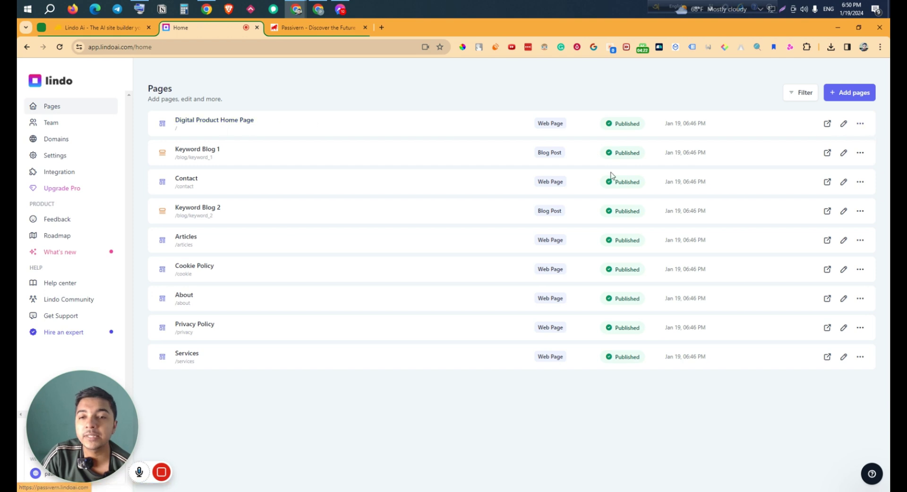
click(845, 125)
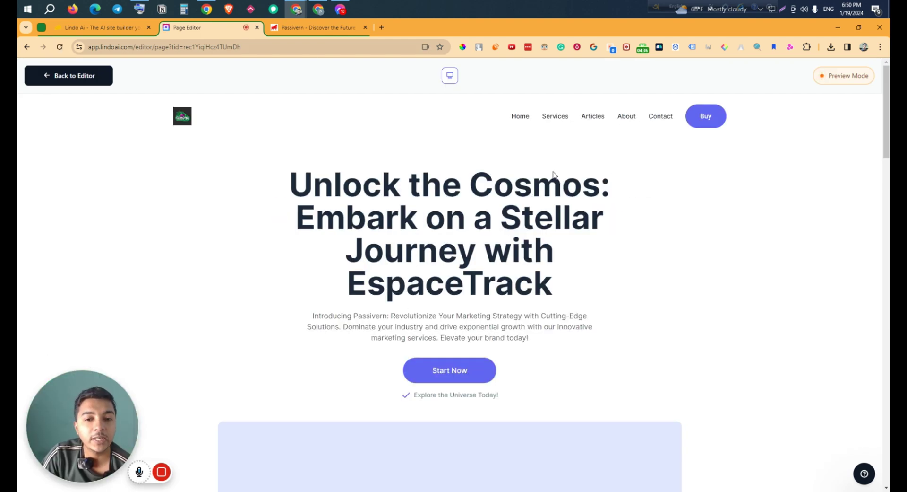
Step: Look over the hero heading in preview, then go Back to Editor for the home page
scroll(567, 227, down, 6)
scroll(579, 276, up, 6)
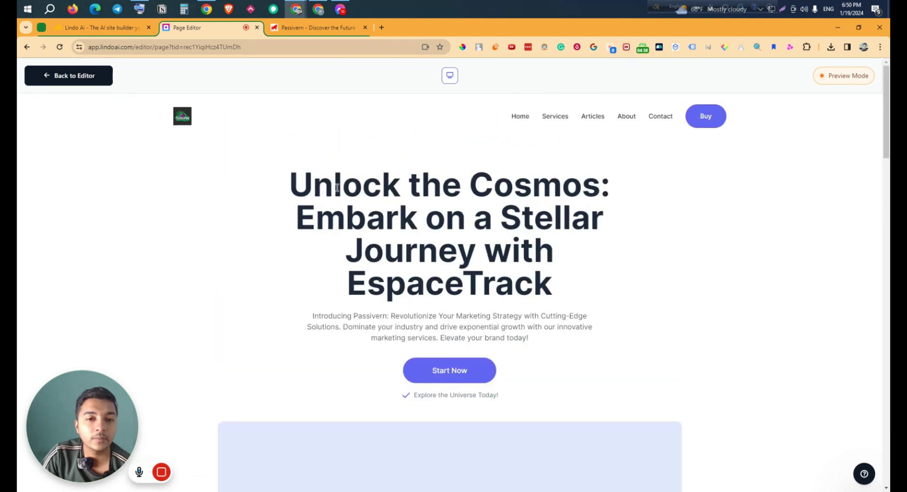
drag(312, 180, 463, 271)
triple_click(463, 270)
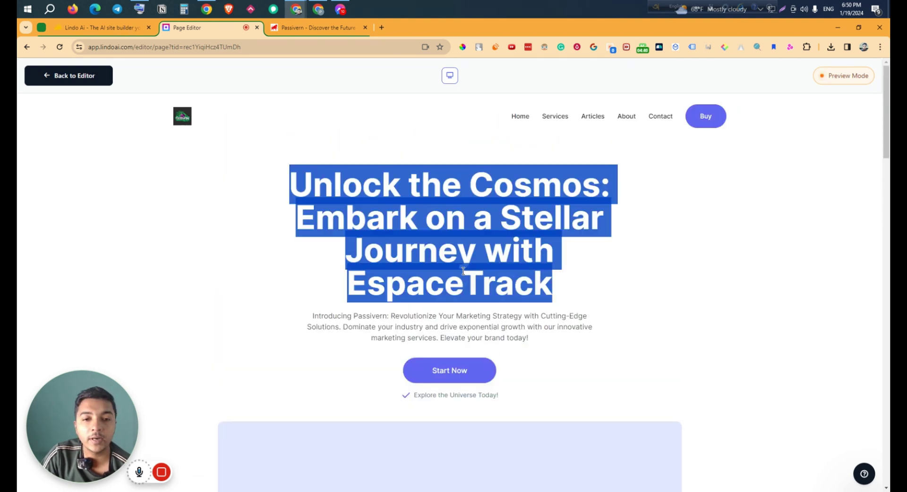
click(67, 76)
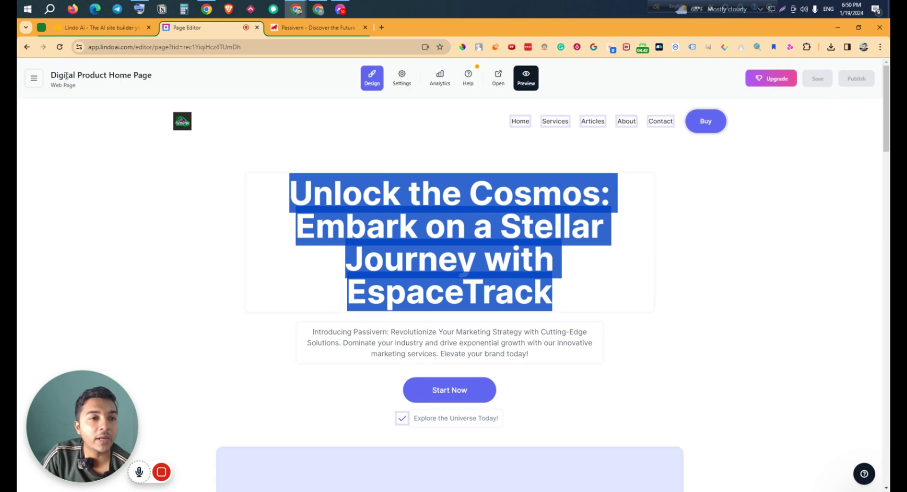
Step: Colour the word 'Cosmos' in the 'Unlock the Cosmos' hero heading purple
click(171, 218)
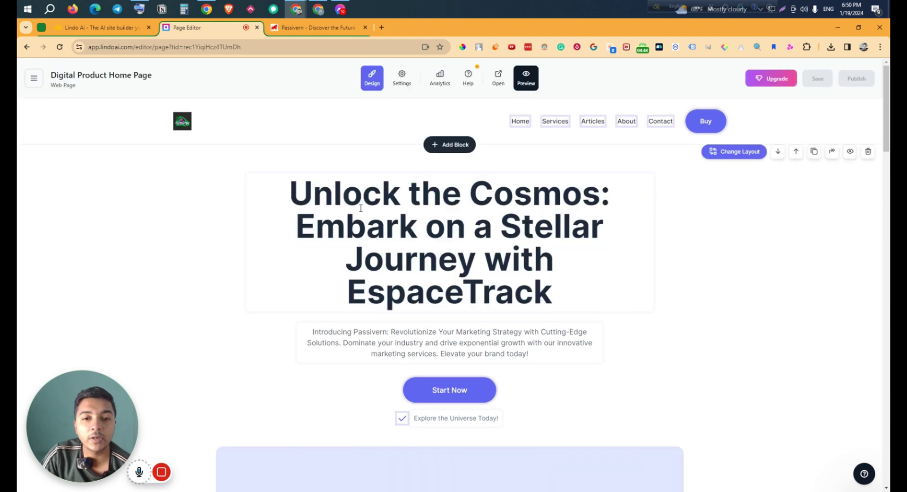
drag(295, 186, 575, 304)
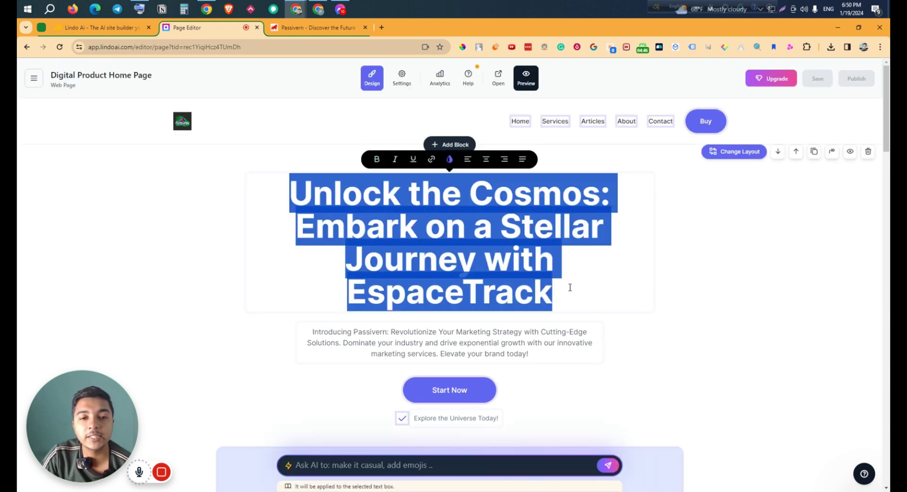
click(569, 291)
drag(297, 180, 555, 302)
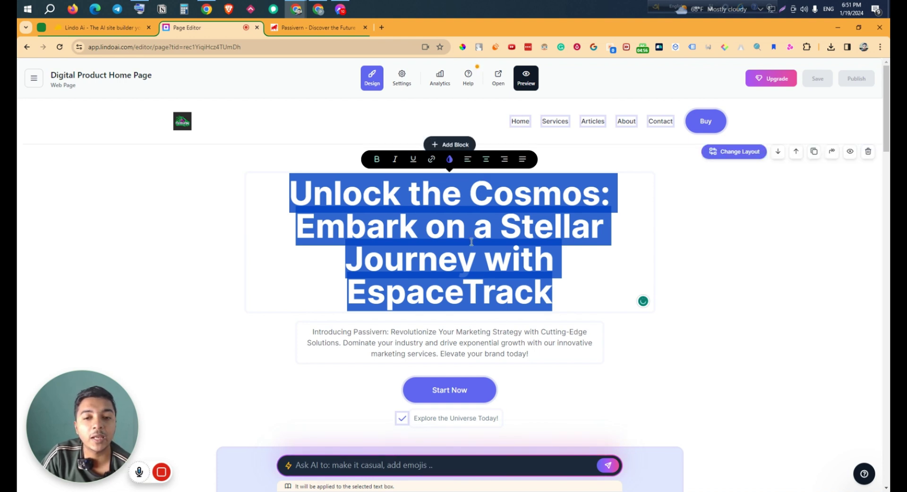
click(447, 196)
double_click(447, 195)
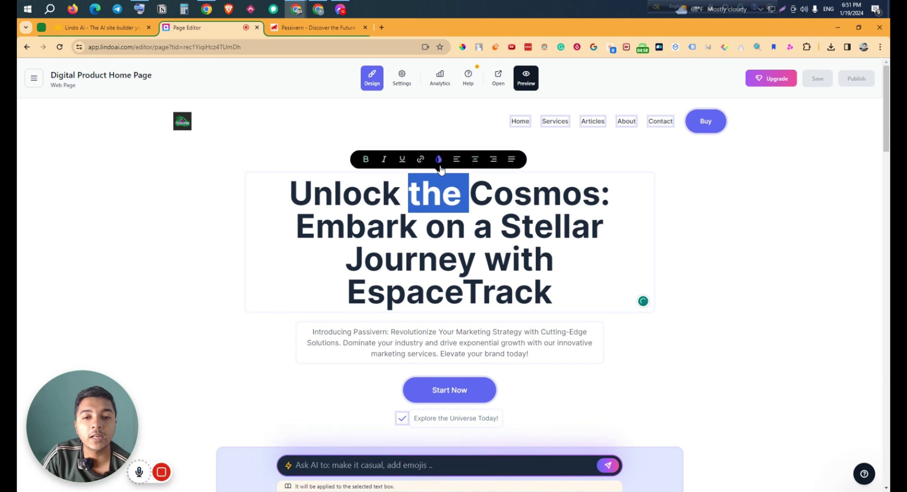
double_click(510, 195)
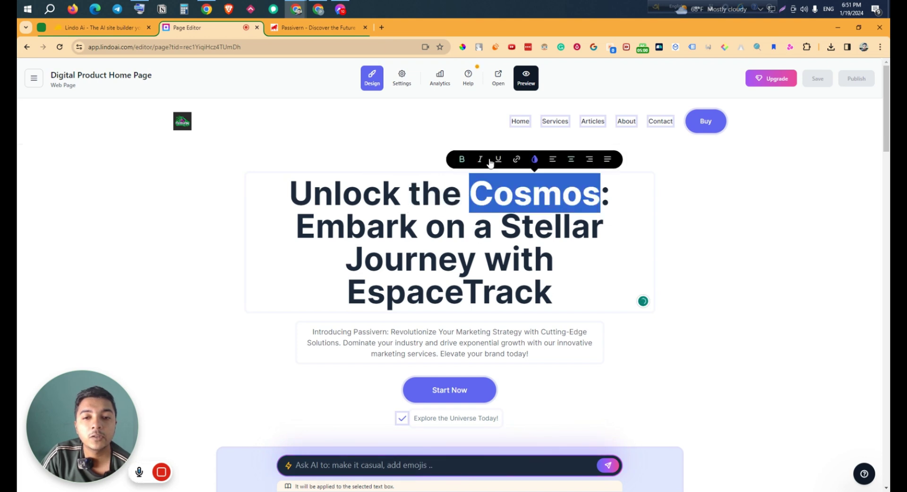
click(534, 160)
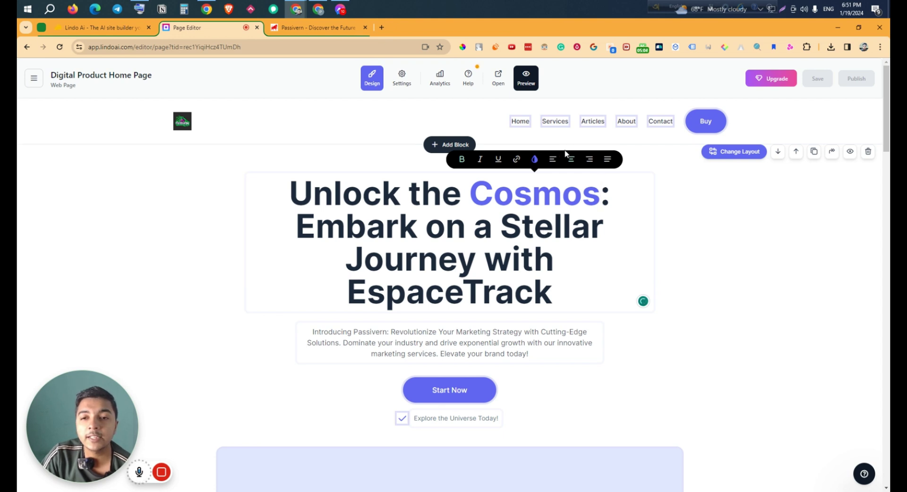
scroll(397, 331, down, 1)
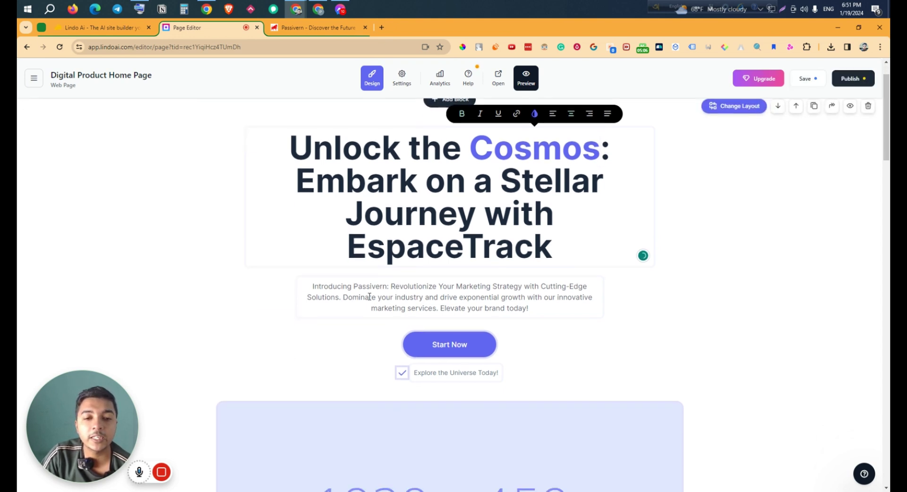
triple_click(390, 297)
click(464, 344)
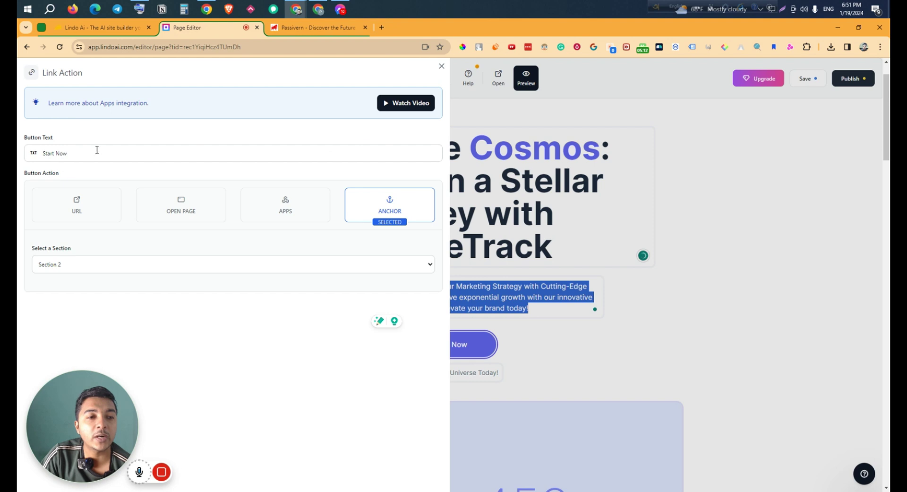
click(92, 265)
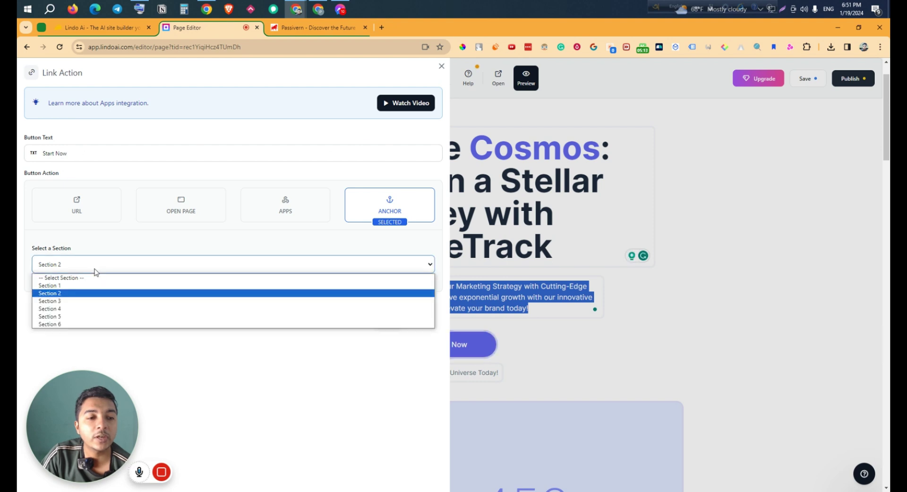
click(563, 173)
scroll(401, 381, down, 6)
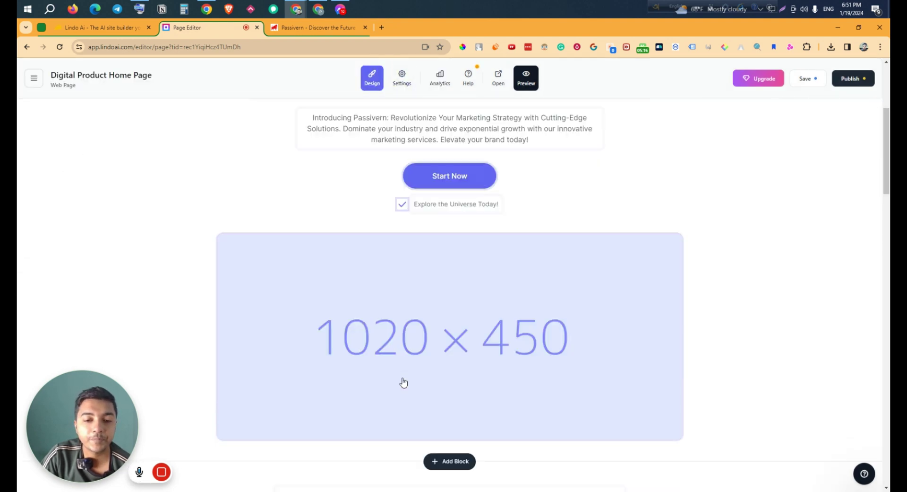
Step: Fill the 1020 × 450 placeholder with the Pexels shuttle launch photo found via 'space travel'
click(453, 222)
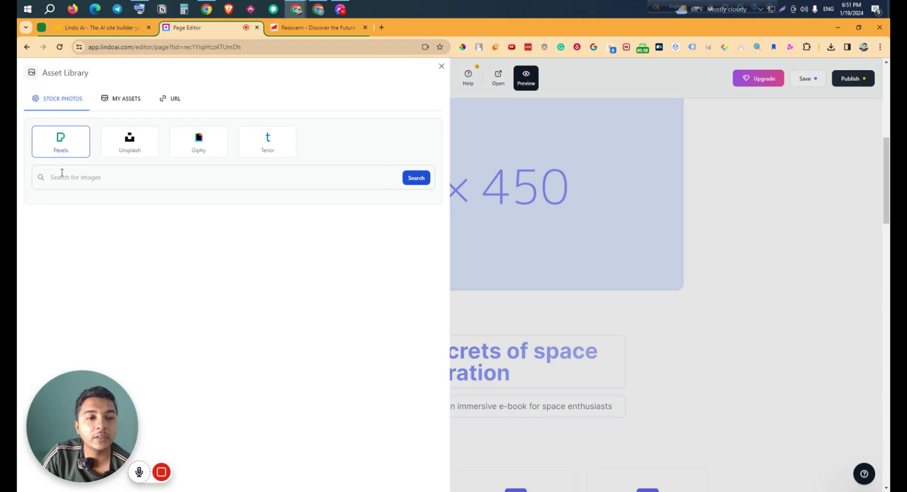
click(102, 178)
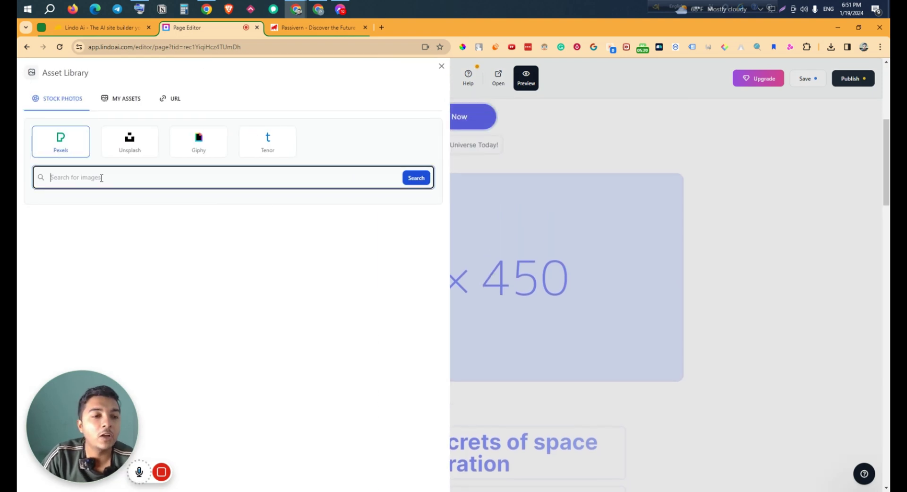
text(space)
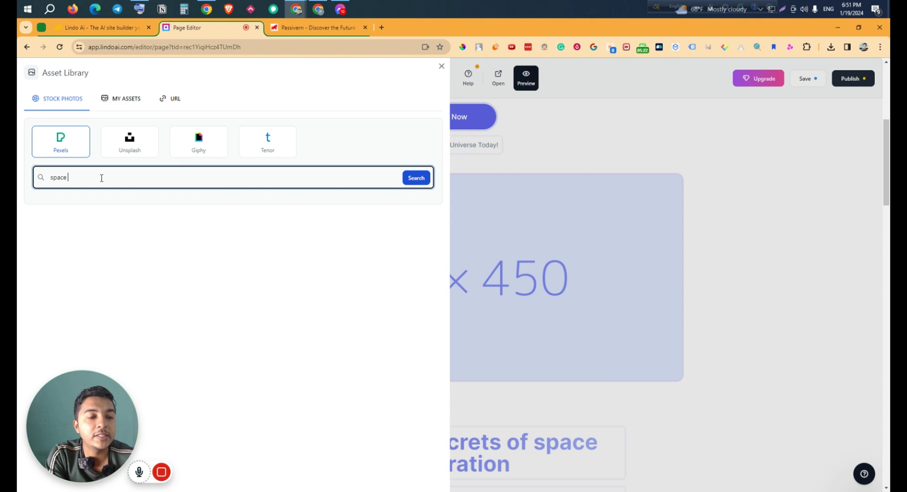
text( travel)
key(Return)
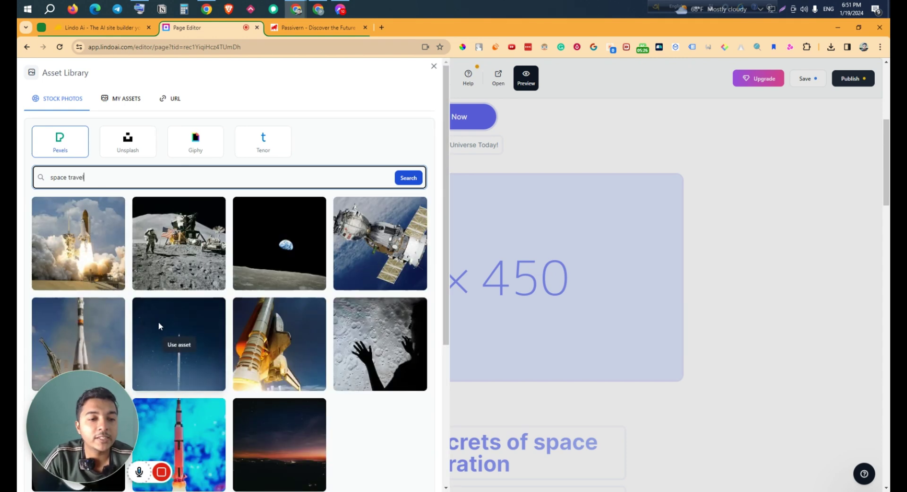
click(77, 248)
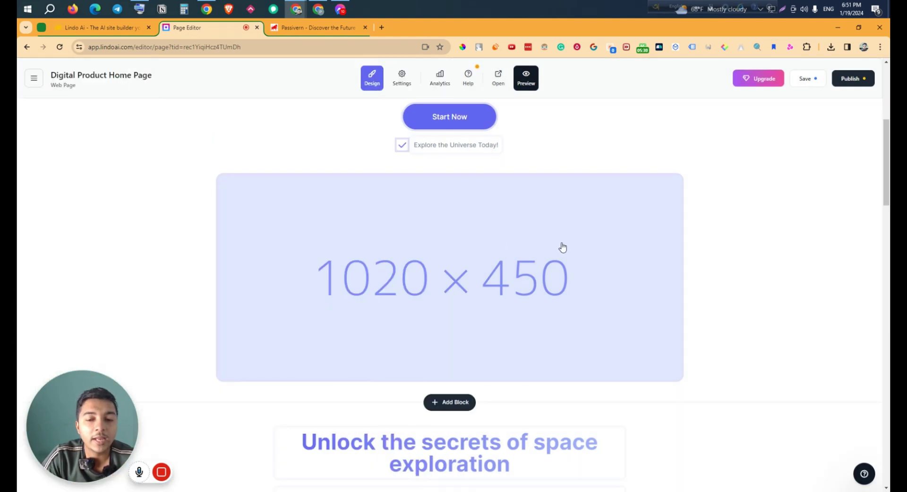
click(452, 231)
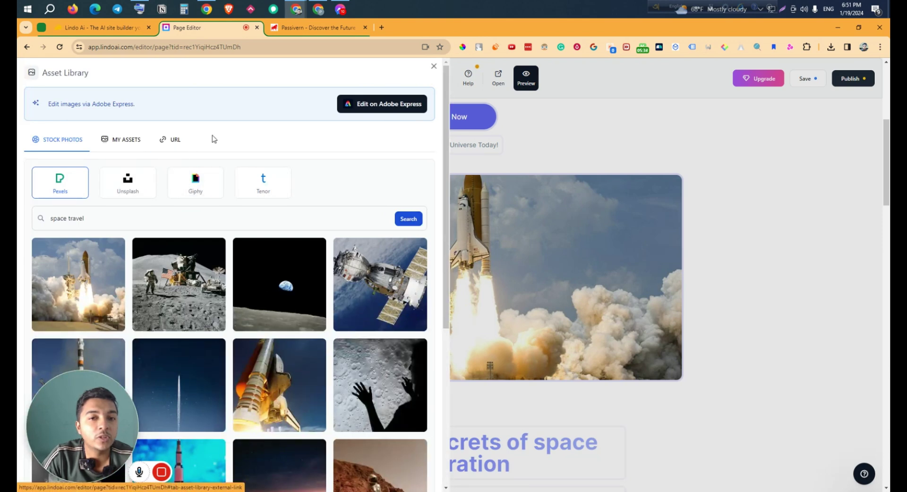
Step: Close the image library and move down the page to the pricing section
click(434, 66)
scroll(507, 253, down, 10)
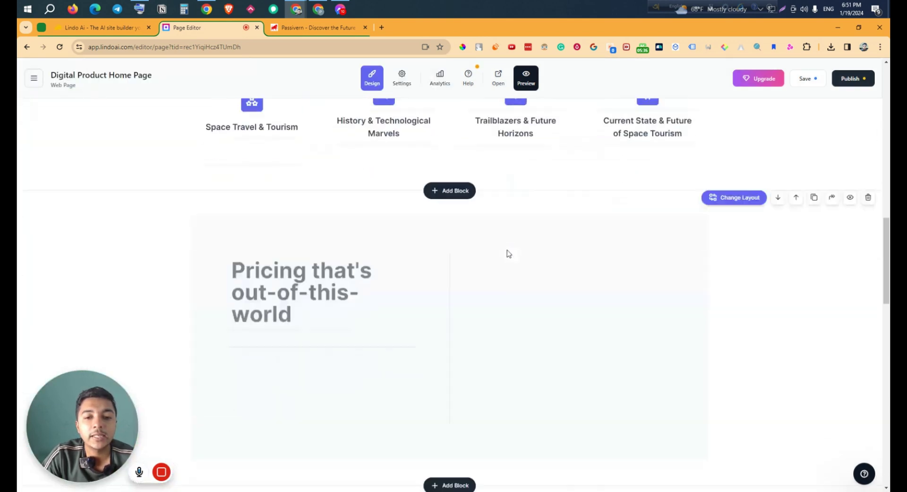
scroll(463, 199, down, 4)
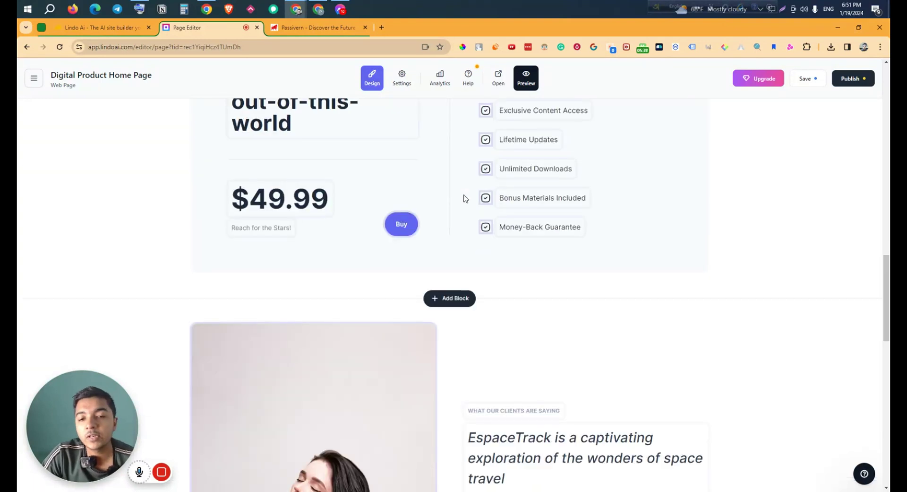
drag(92, 416, 742, 201)
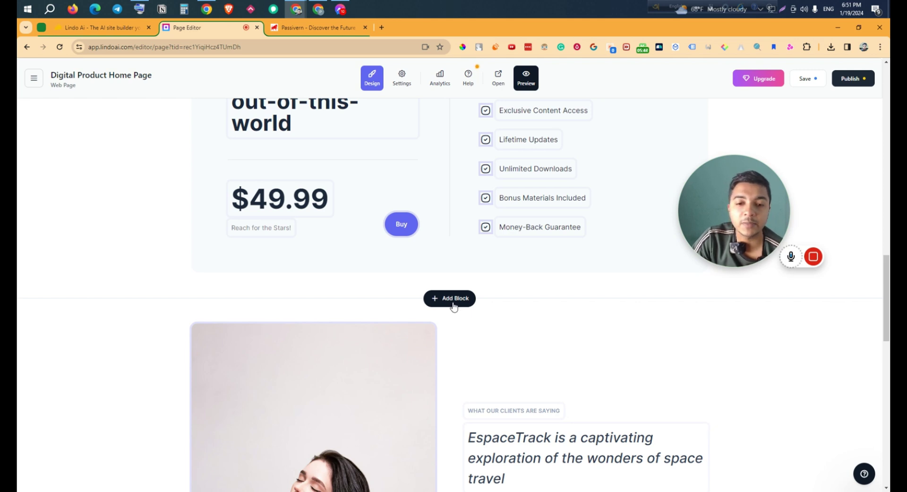
Step: Browse the block library's categories for a section to add below the pricing
click(453, 302)
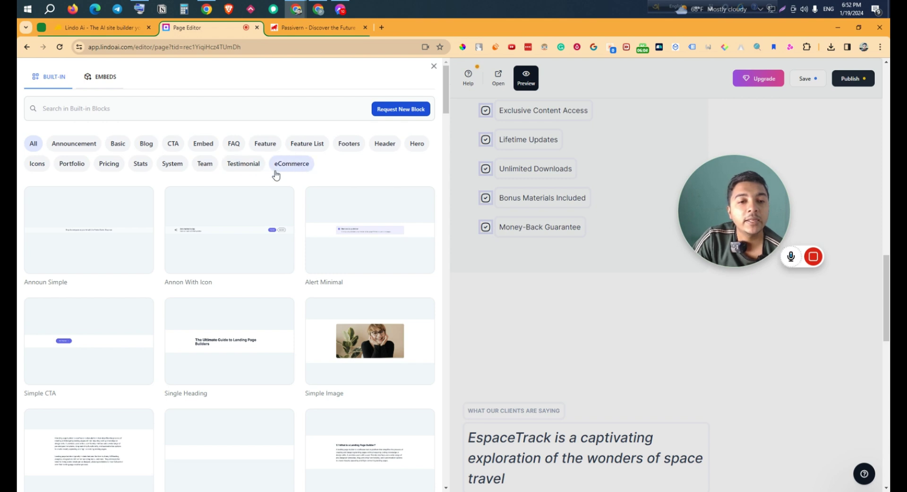
mouse_move(109, 245)
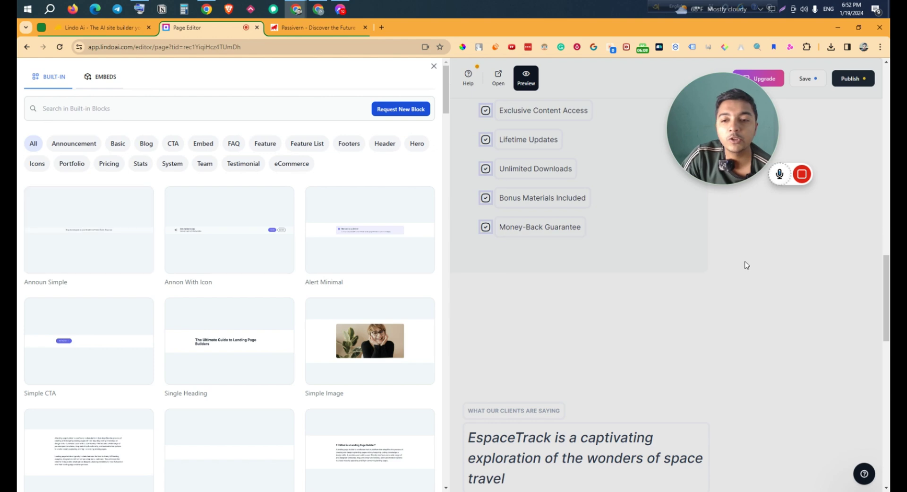
mouse_move(337, 235)
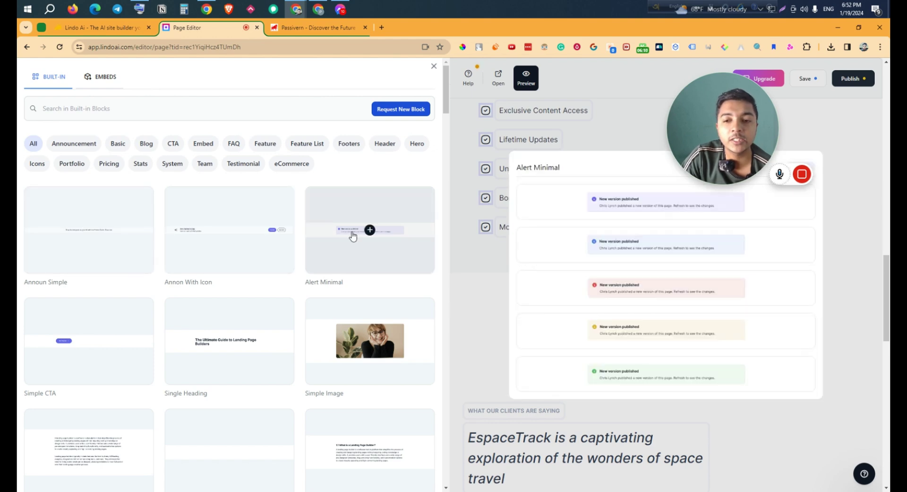
mouse_move(352, 352)
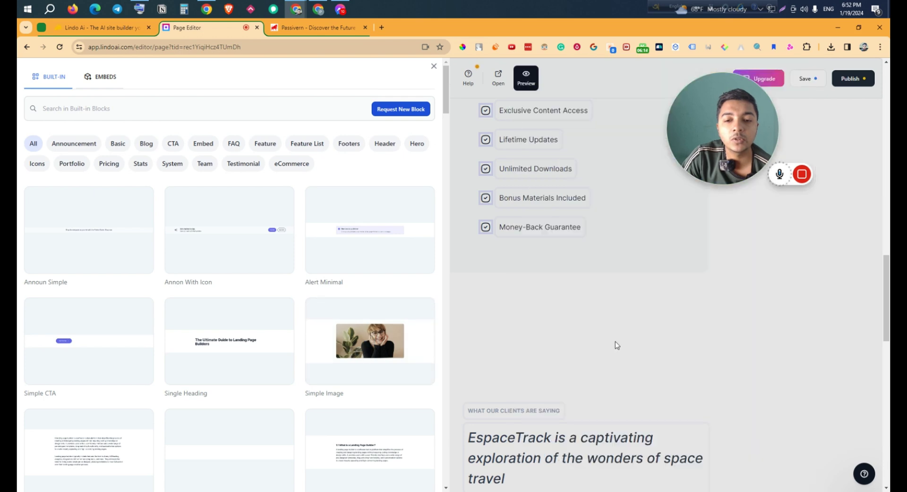
scroll(344, 349, down, 3)
mouse_move(260, 339)
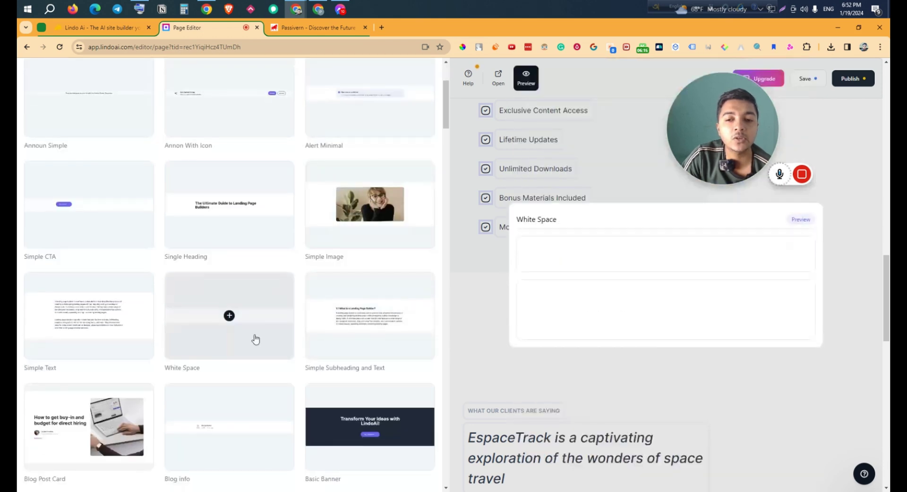
scroll(94, 326, down, 3)
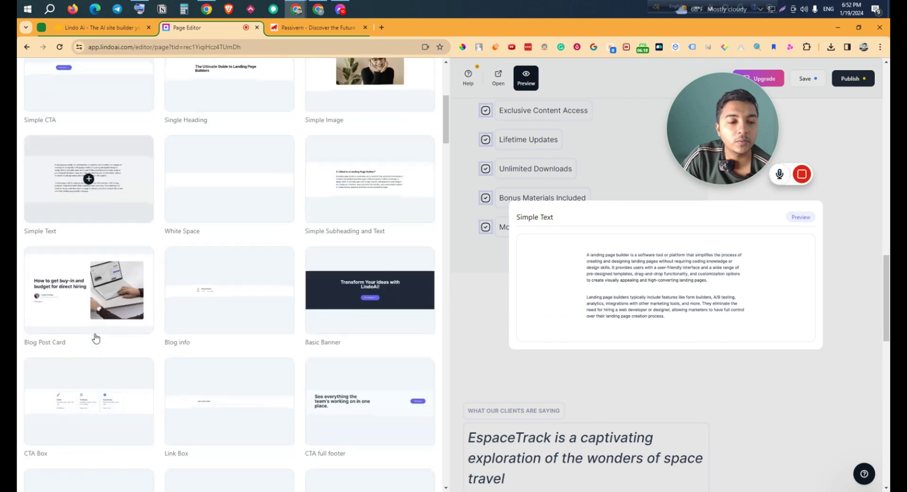
mouse_move(105, 307)
scroll(105, 307, up, 6)
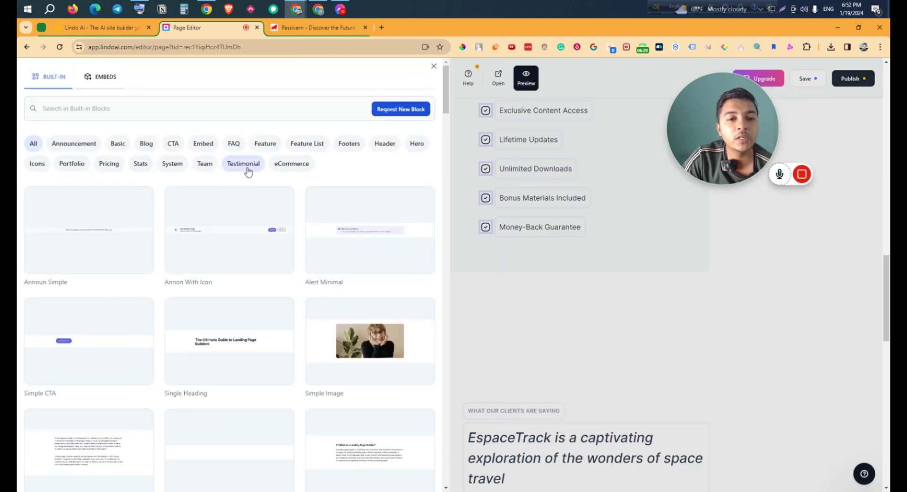
Step: Insert a Testimonial Head block with a client quote below the $49.99 pricing section
click(244, 167)
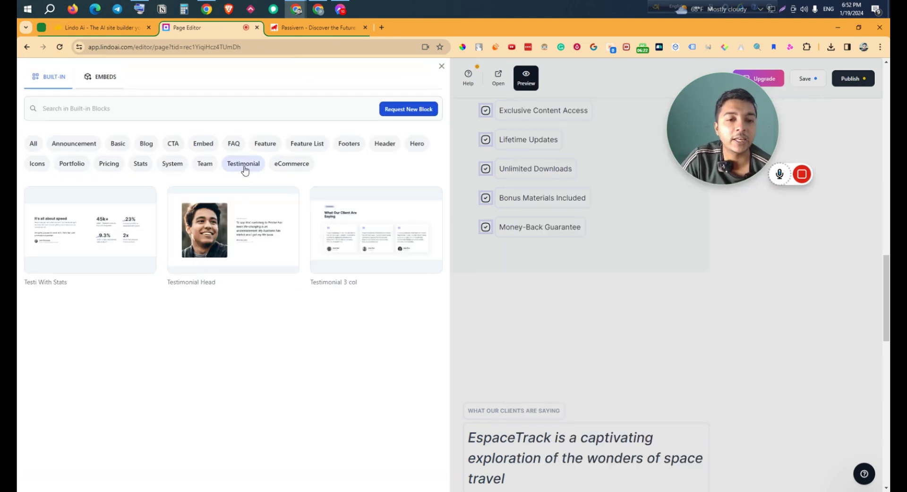
mouse_move(215, 231)
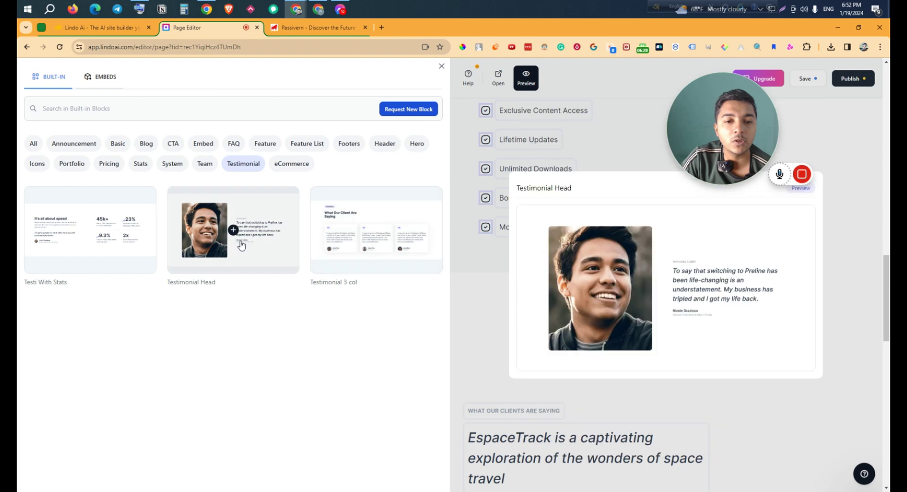
click(233, 230)
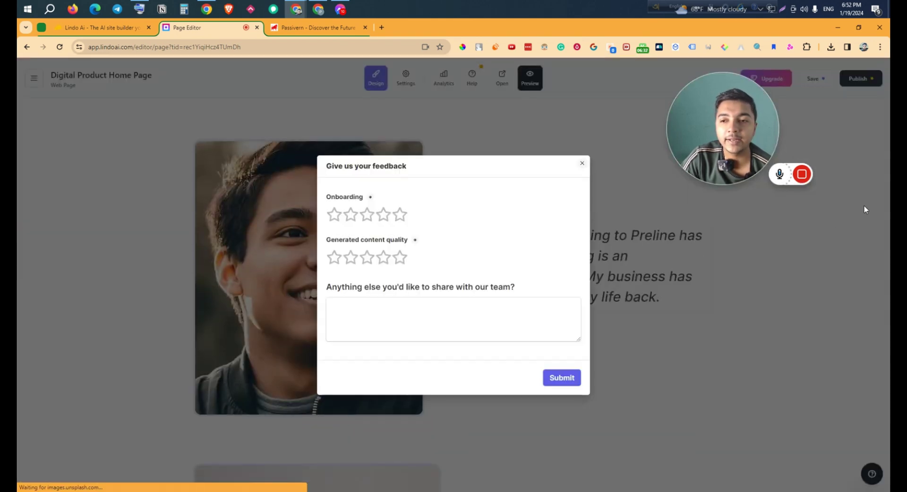
click(581, 165)
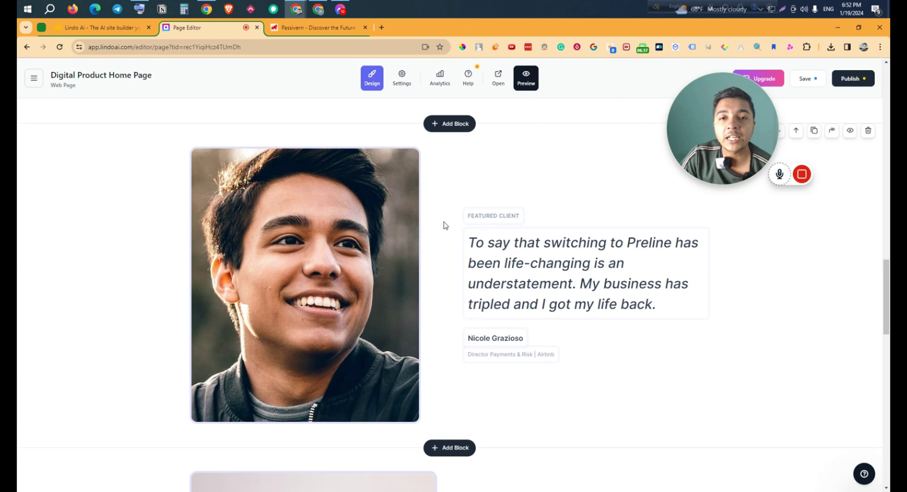
scroll(444, 225, up, 15)
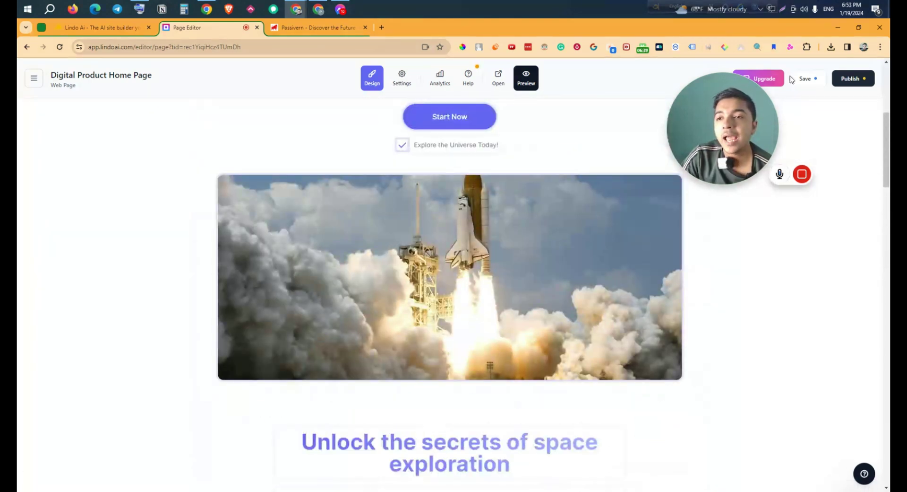
Step: Save the Digital Product Home Page and publish its updates to passivern.lindoai.com
click(803, 79)
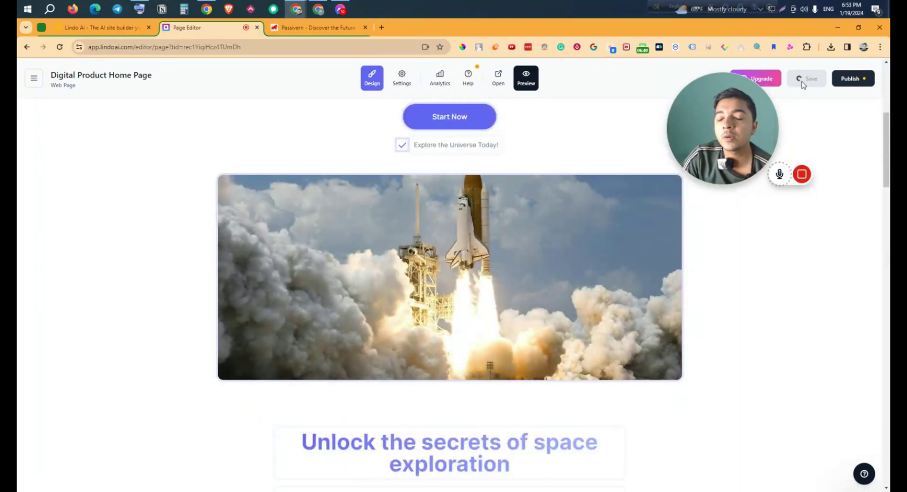
click(849, 81)
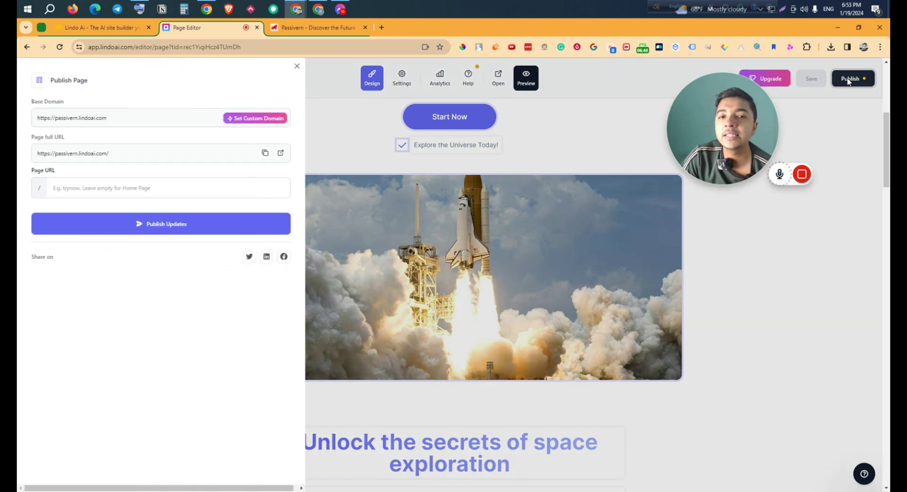
click(166, 228)
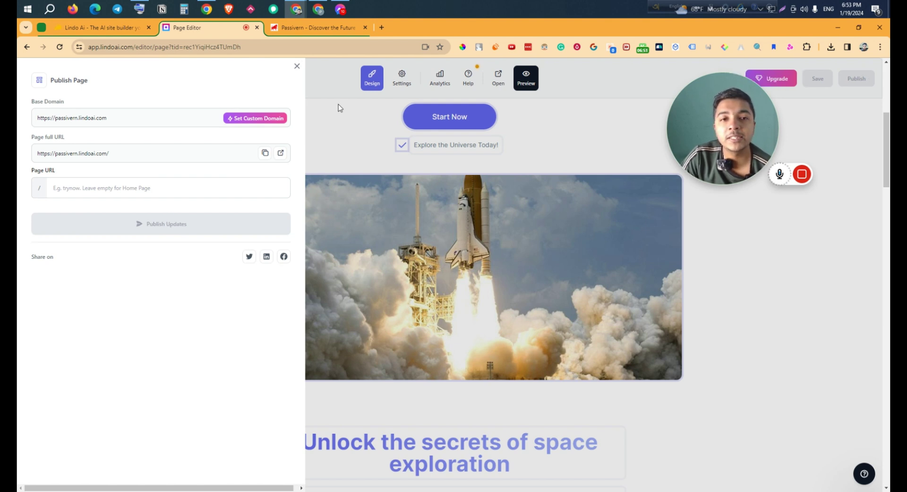
click(297, 67)
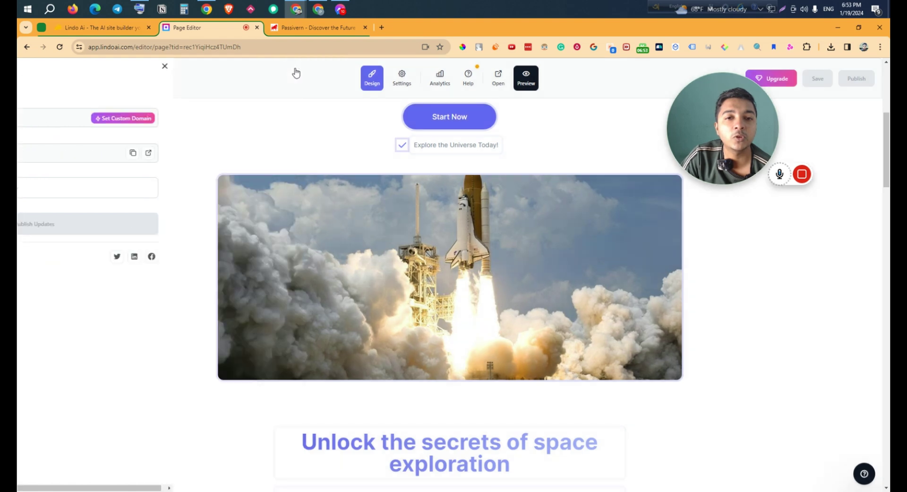
Step: Review the page's SEO title 'Passivern - Discover the Future of Passive Investing' and social fields
click(402, 80)
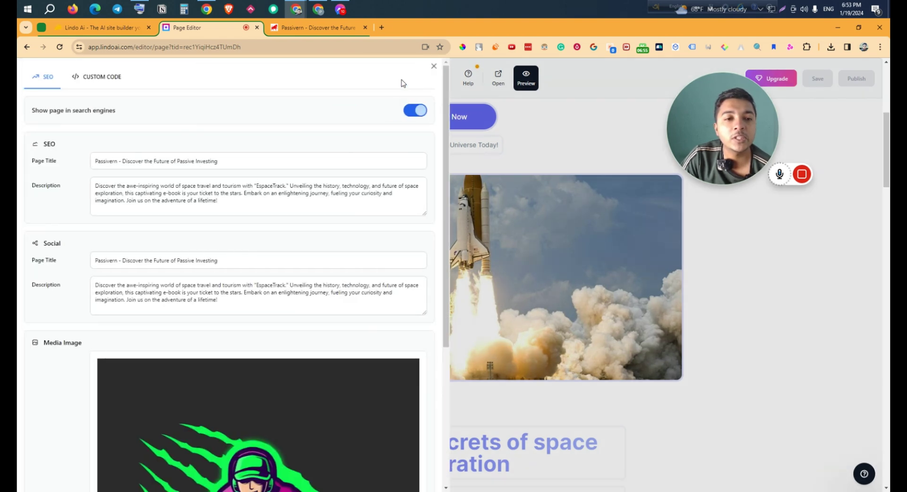
triple_click(109, 162)
drag(133, 186, 249, 203)
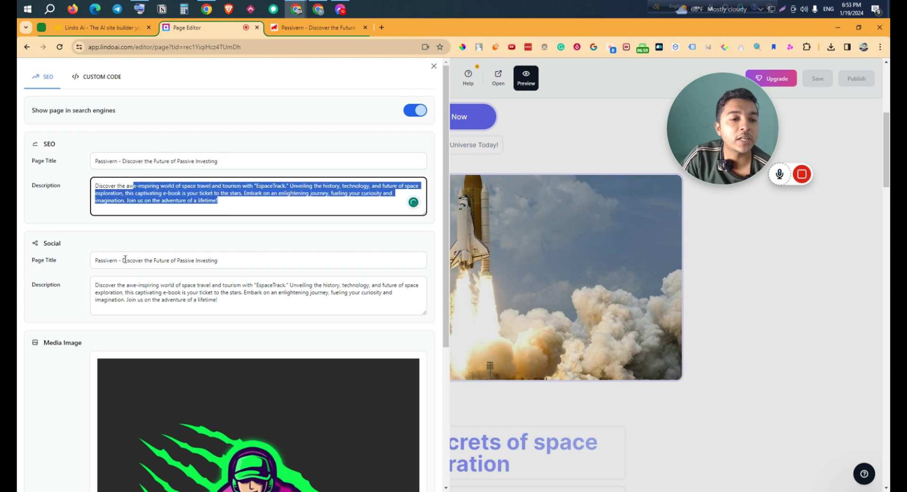
drag(124, 259, 221, 261)
drag(122, 285, 220, 300)
scroll(245, 250, down, 4)
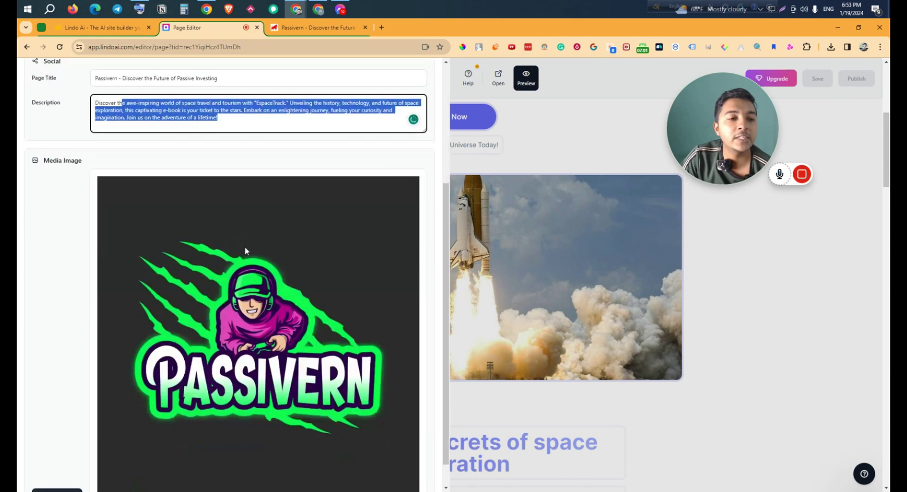
scroll(245, 246, up, 5)
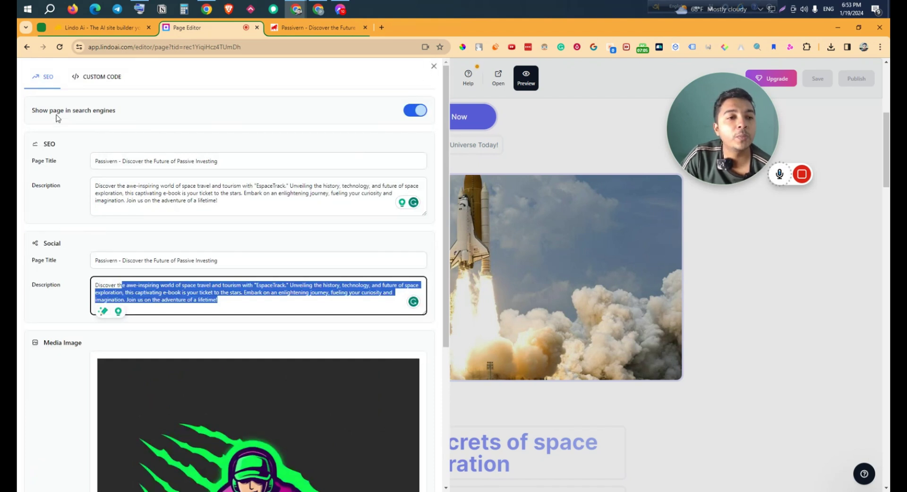
Step: Keep 'Show page in search engines' on, glance at Custom Code, and close settings
click(417, 112)
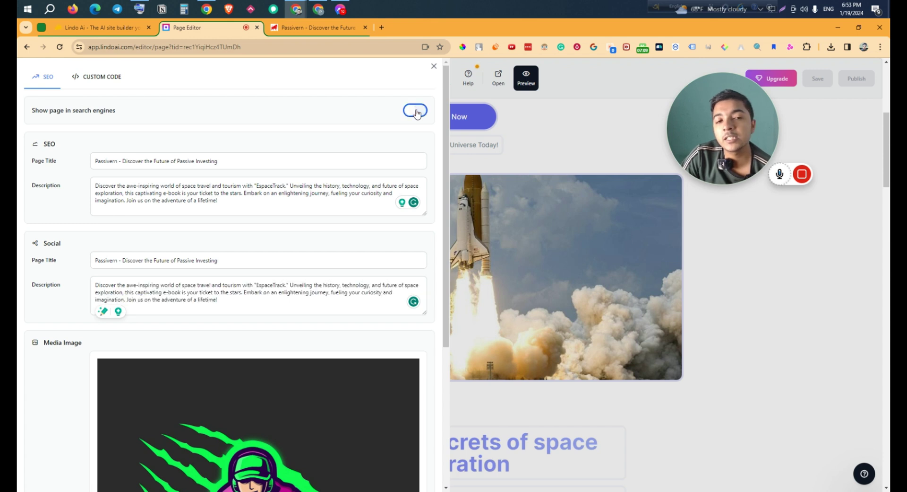
click(416, 113)
click(95, 81)
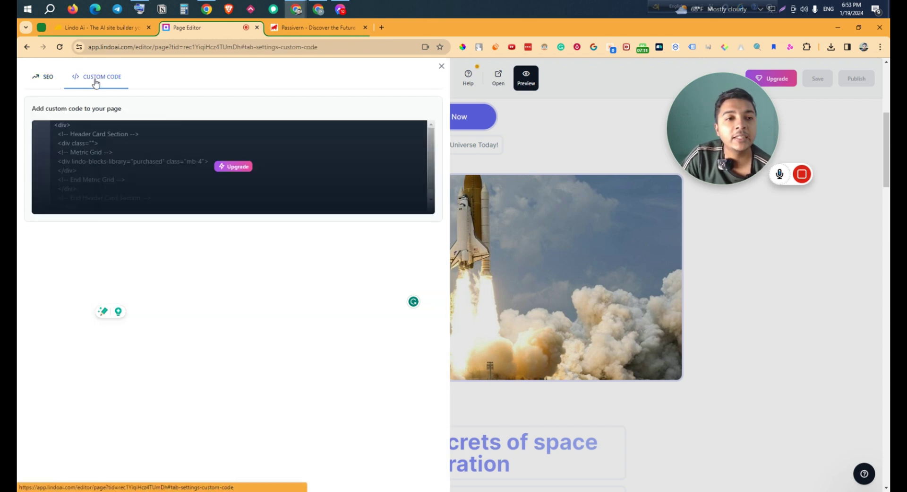
click(36, 80)
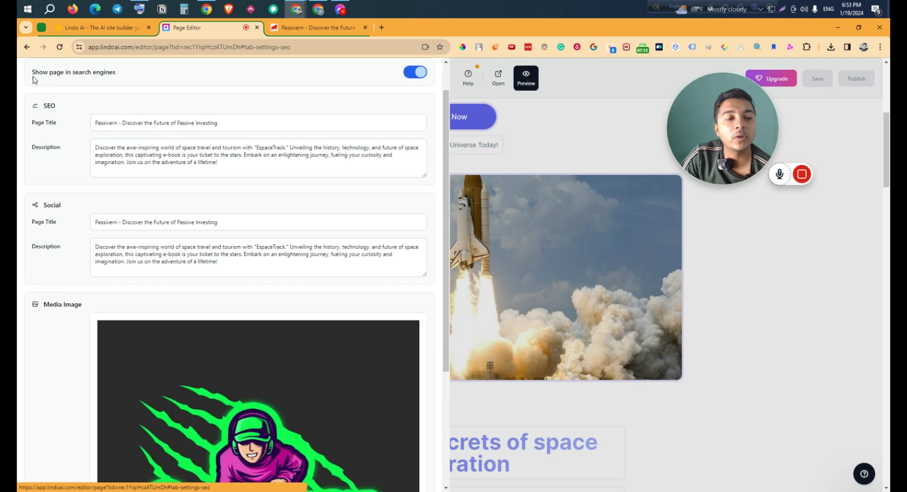
click(503, 90)
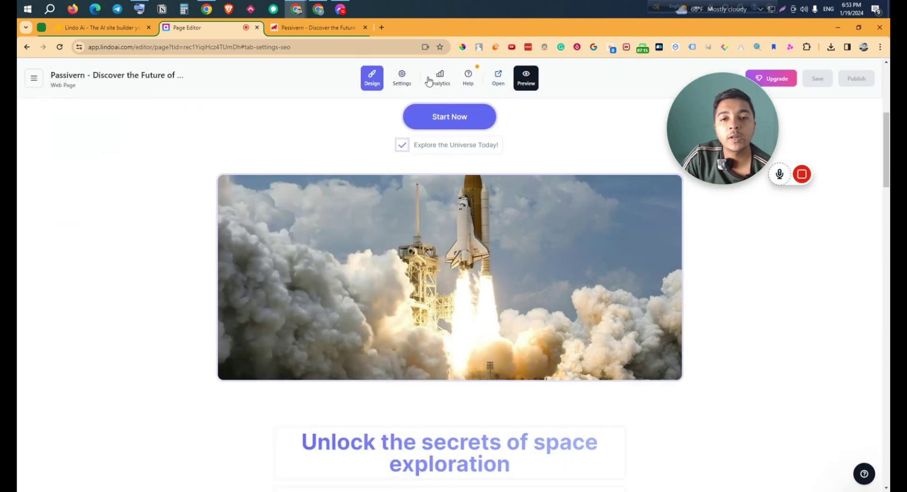
Step: Review page analytics on the Visitors, Acquisition and Dashboard tabs: 0 views, 0 clicks, 0.0% click rate
click(439, 81)
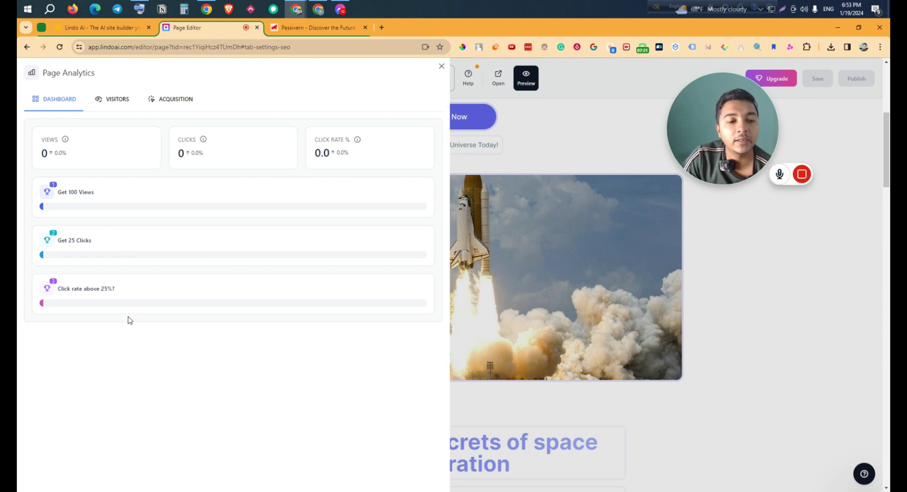
click(116, 106)
click(181, 107)
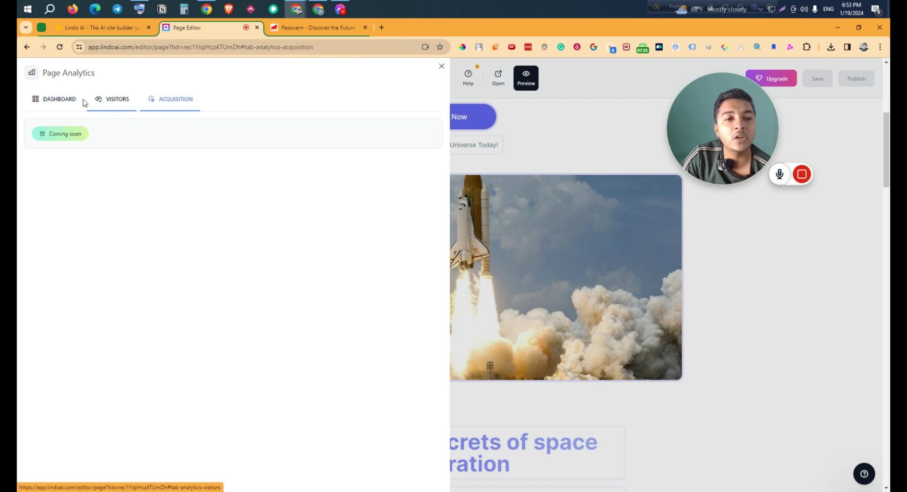
click(60, 102)
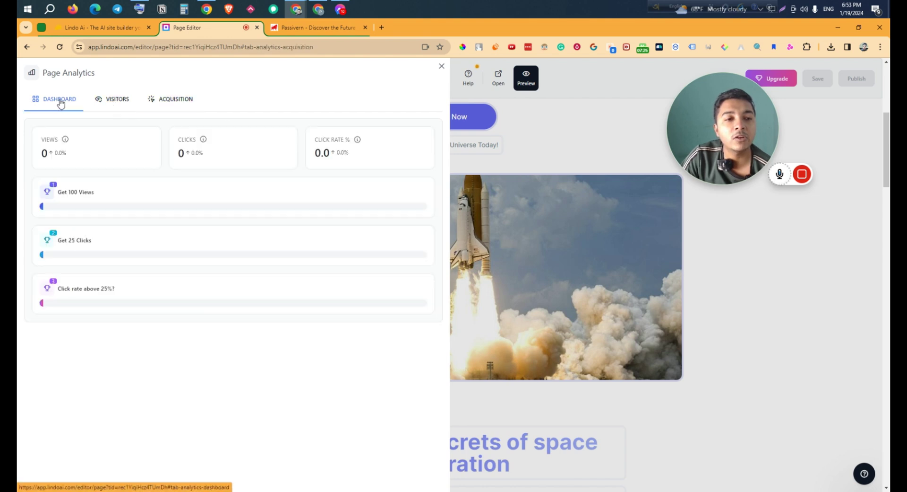
Step: Close Analytics and preview the page from the Unlock the Cosmos hero to the FAQs and footer
click(442, 67)
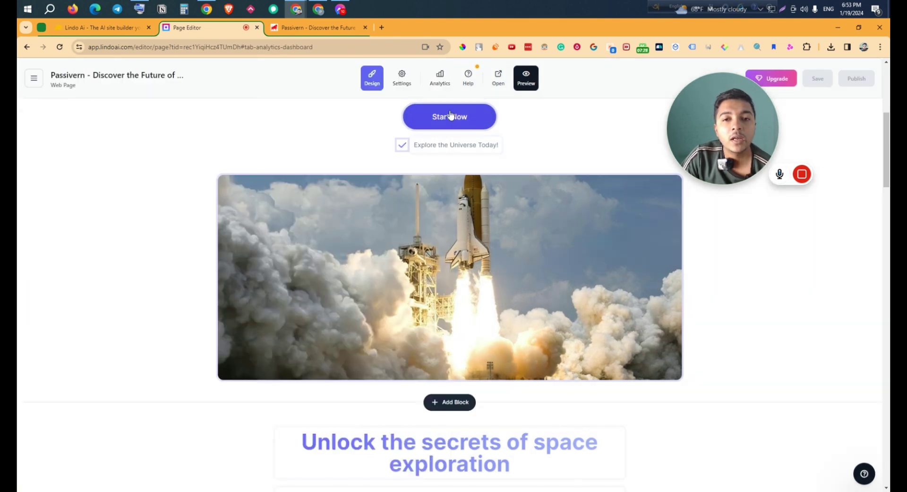
click(527, 78)
scroll(493, 251, down, 5)
scroll(493, 253, up, 5)
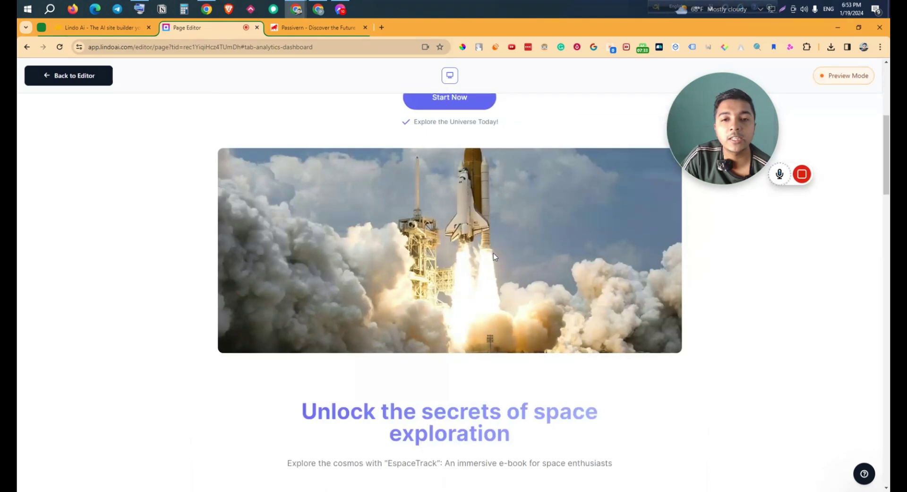
scroll(494, 254, down, 5)
scroll(494, 253, up, 10)
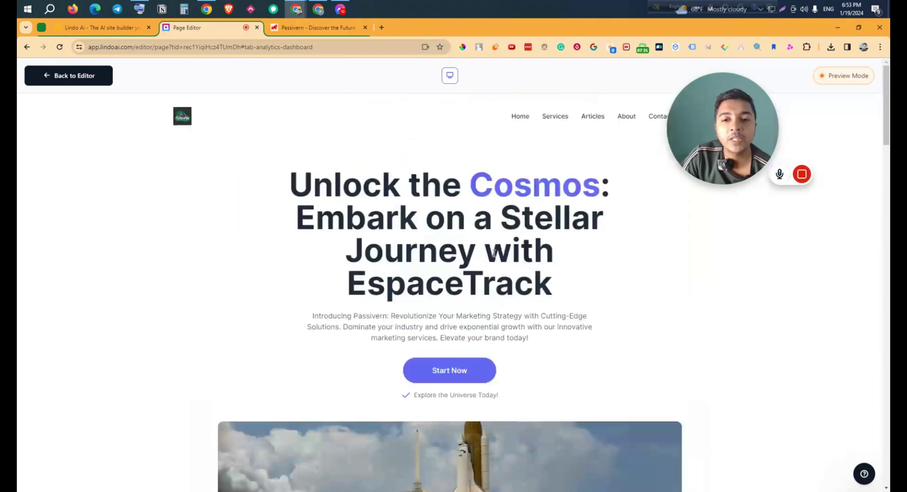
scroll(495, 253, down, 15)
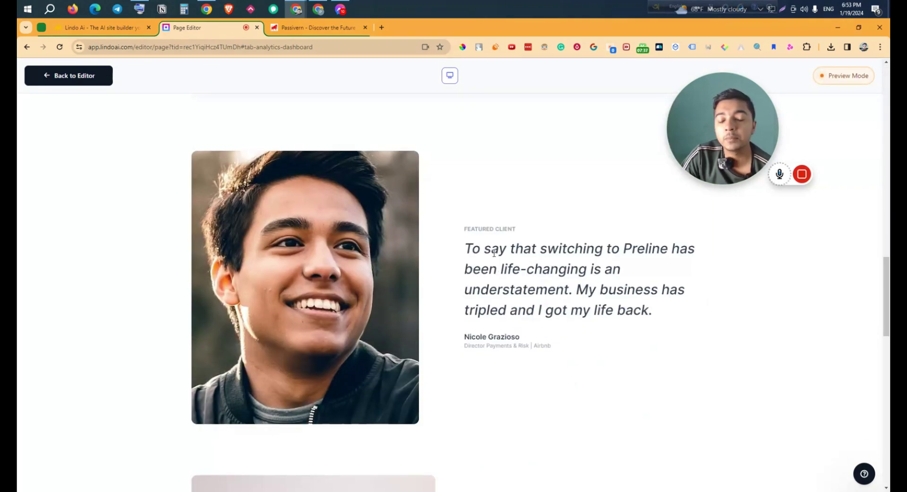
scroll(494, 252, down, 15)
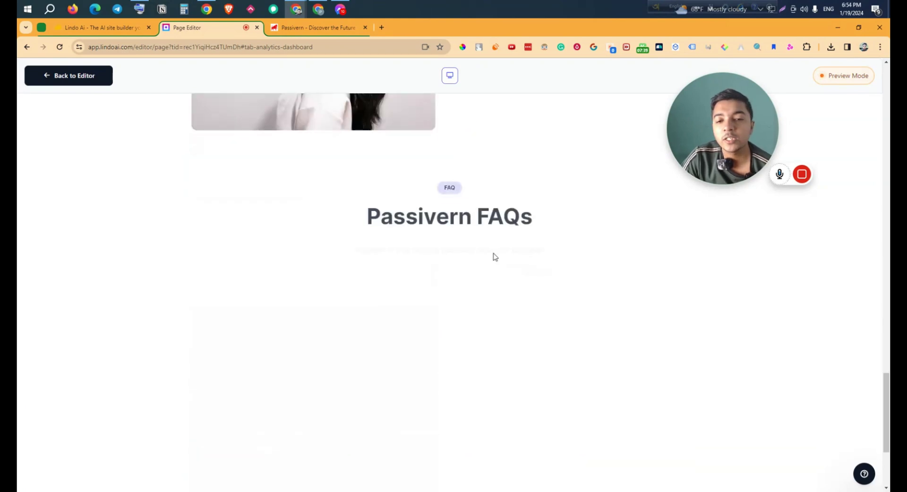
scroll(495, 256, down, 1)
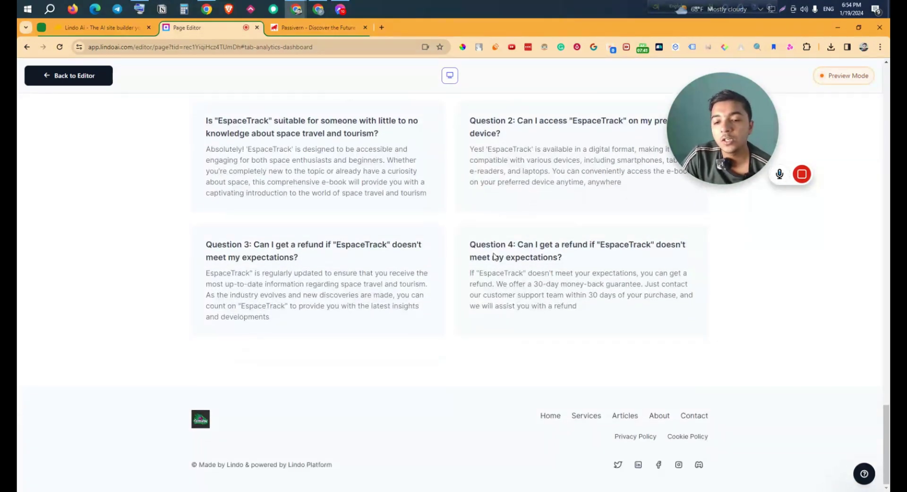
scroll(436, 431, up, 20)
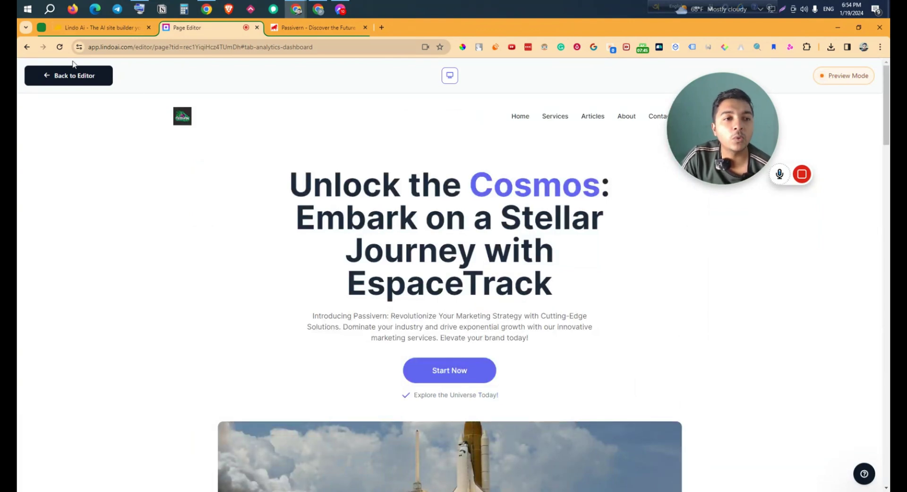
Step: Go back from preview to the editor, then use the menu's Back to Dashboard
click(26, 49)
click(26, 49)
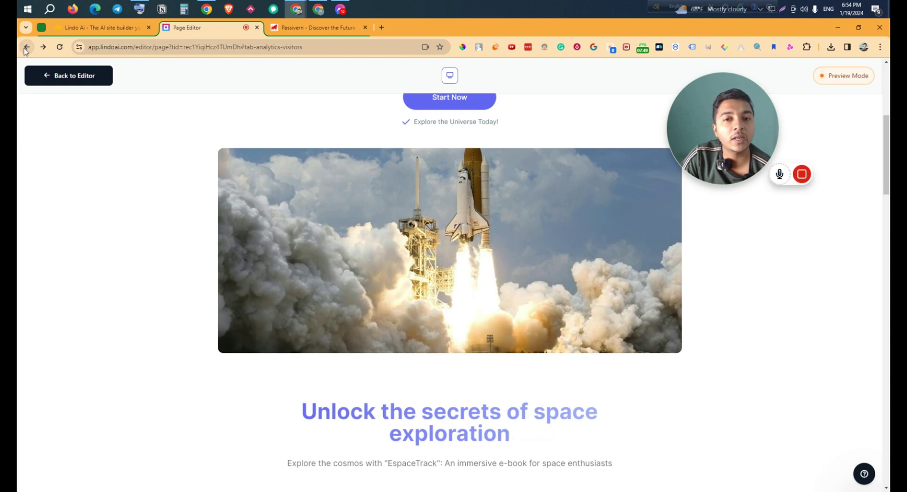
click(28, 48)
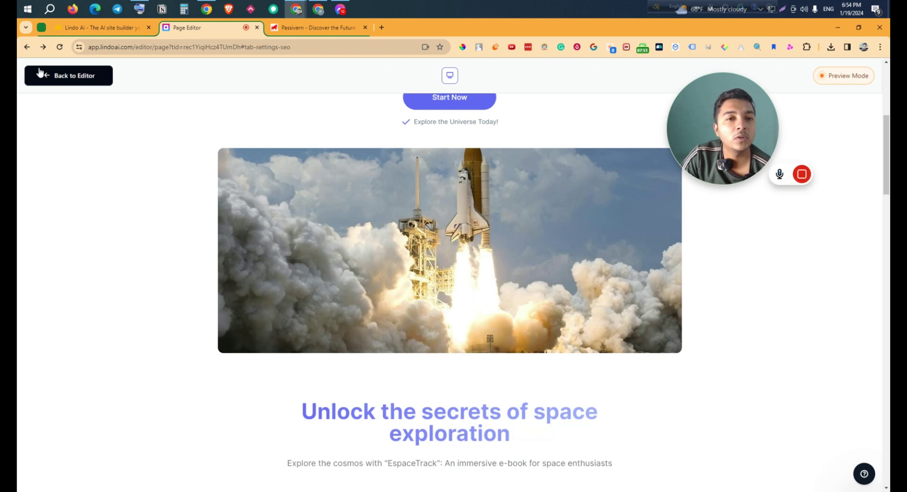
click(27, 47)
click(31, 81)
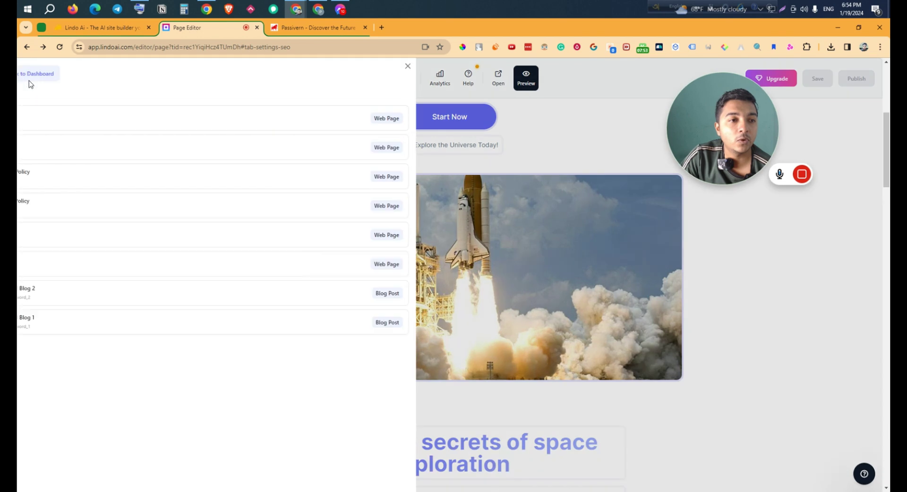
click(29, 76)
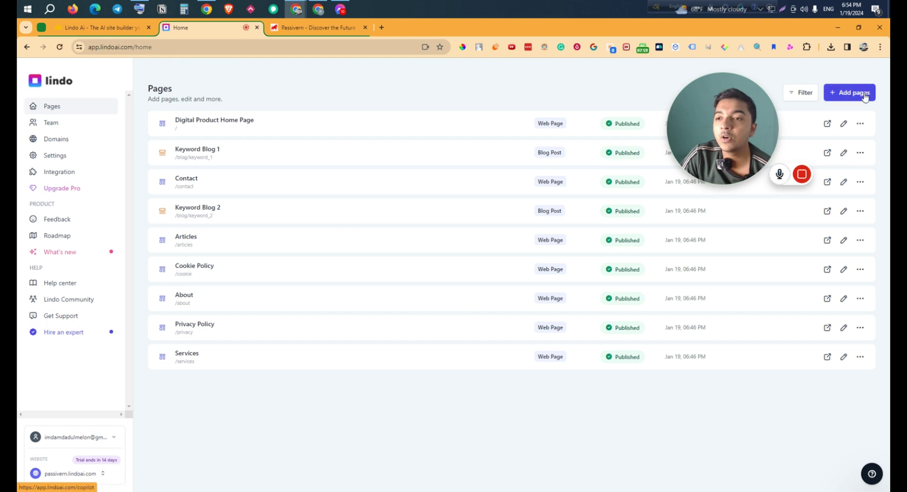
Step: Browse the blog post and social media post templates for a new page, then return to Pages
click(841, 95)
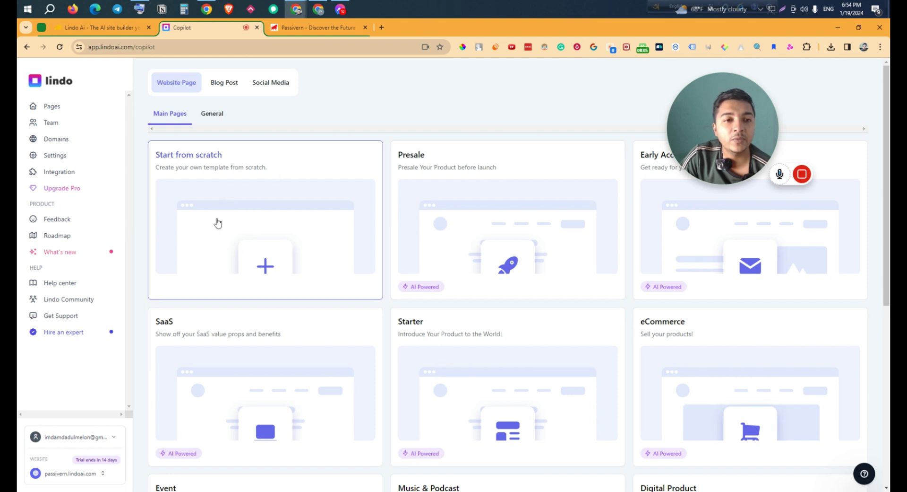
click(239, 87)
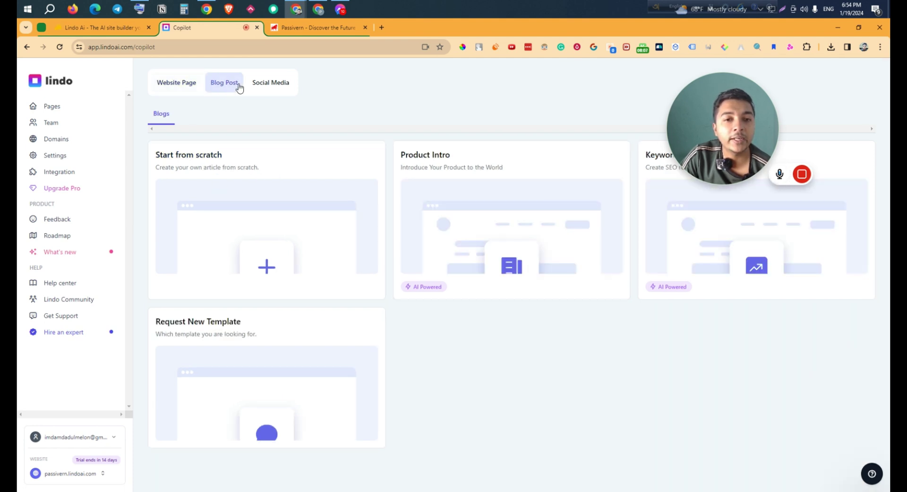
click(274, 87)
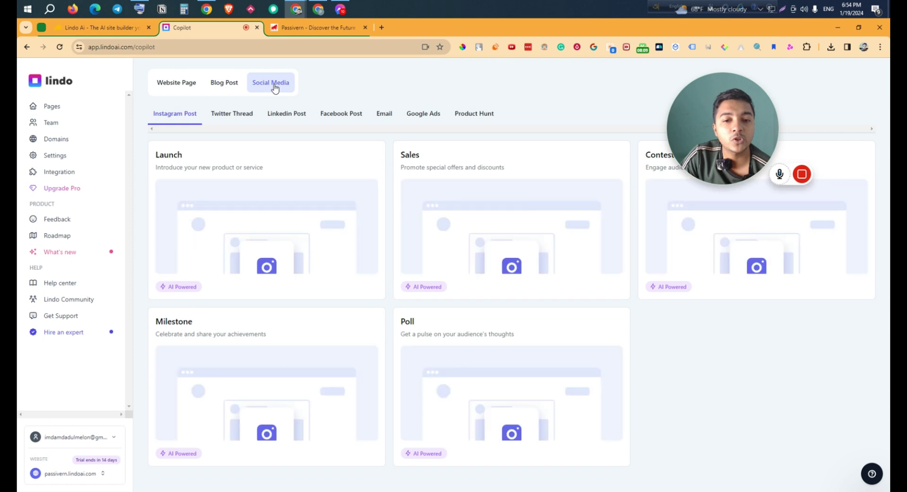
click(55, 107)
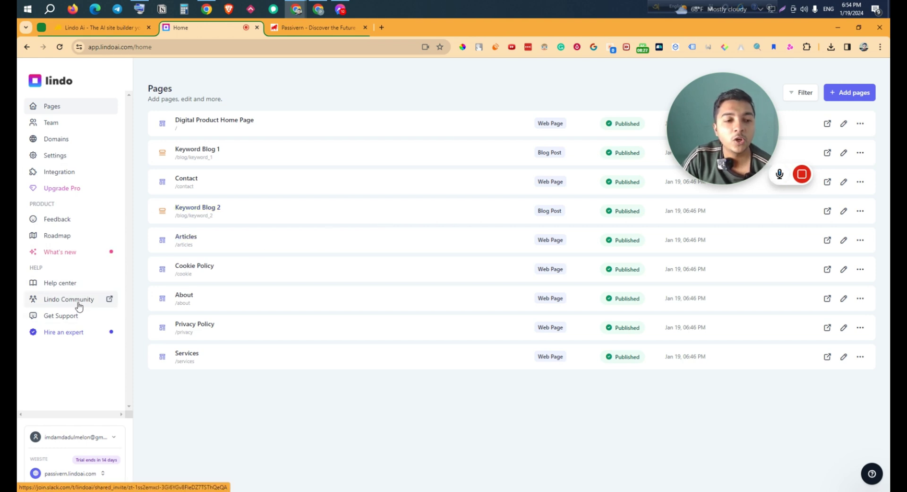
Step: Switch to the live Passivern site tab and reload the page
click(294, 32)
scroll(605, 217, down, 3)
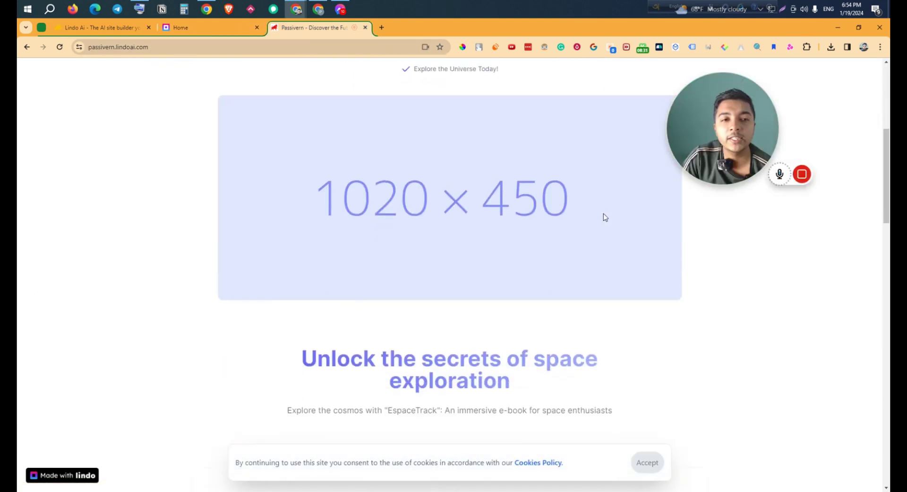
scroll(604, 218, up, 4)
click(60, 47)
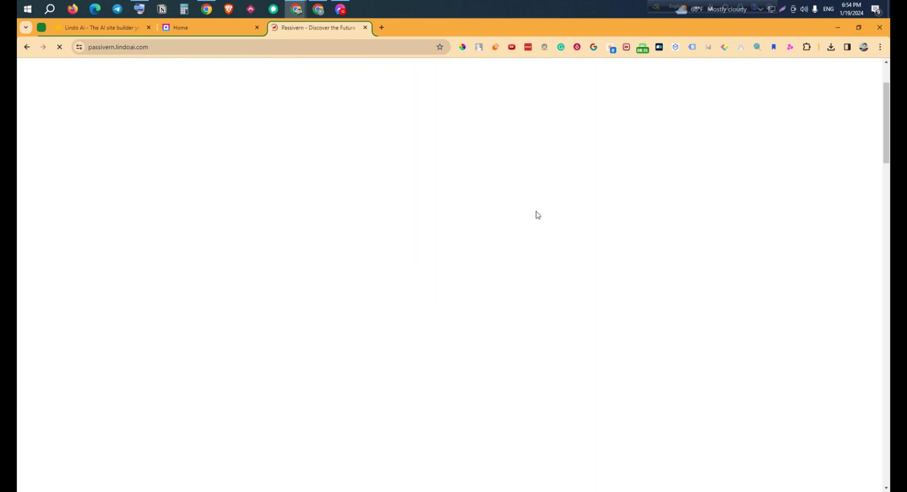
Step: Accept the cookie notice and scroll the updated site with purple Cosmos, shuttle photo and testimonial
scroll(562, 208, down, 15)
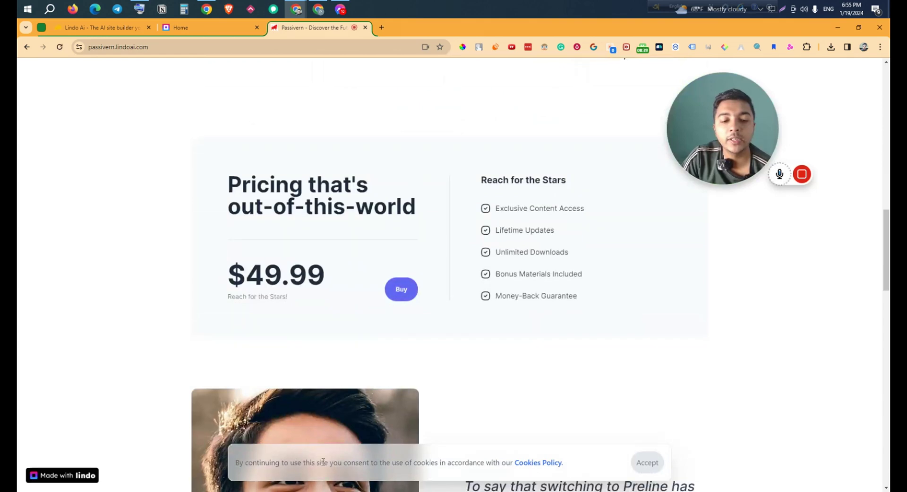
click(647, 462)
scroll(605, 413, down, 20)
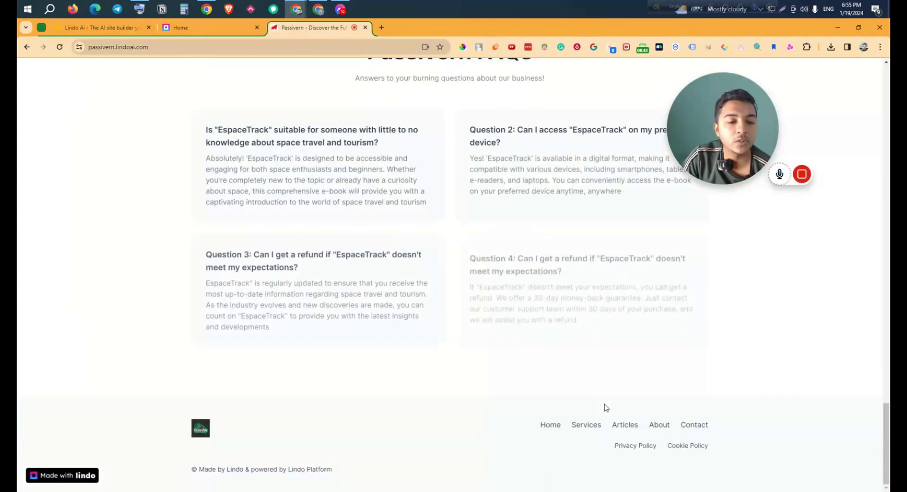
scroll(326, 428, up, 15)
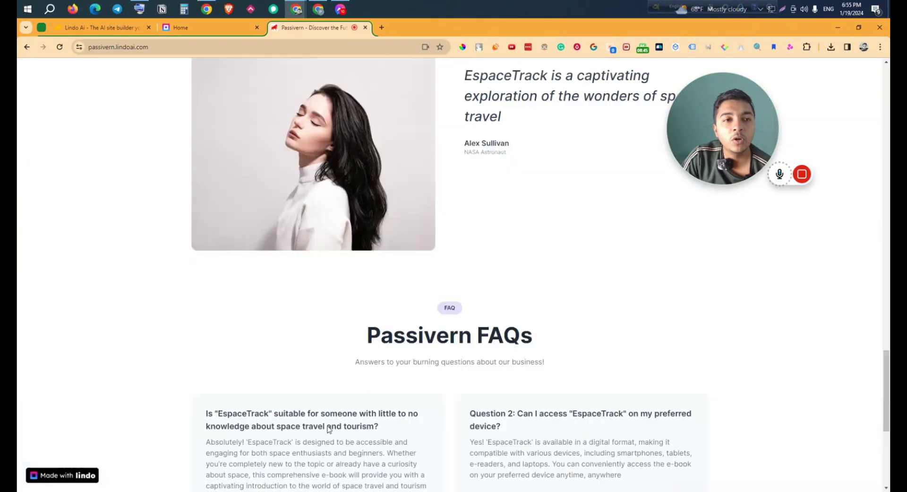
scroll(328, 425, up, 10)
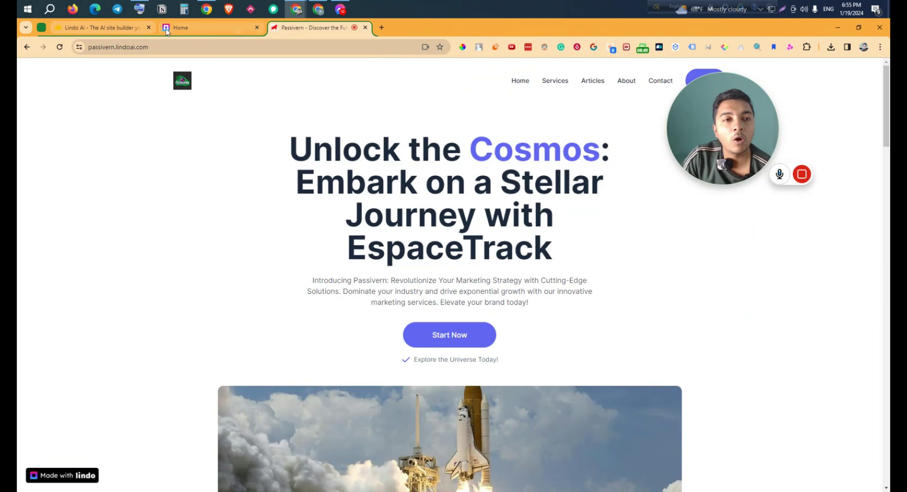
Step: Switch to the AppSumo Lindo Ai deal tab and clear the description text selection
click(122, 49)
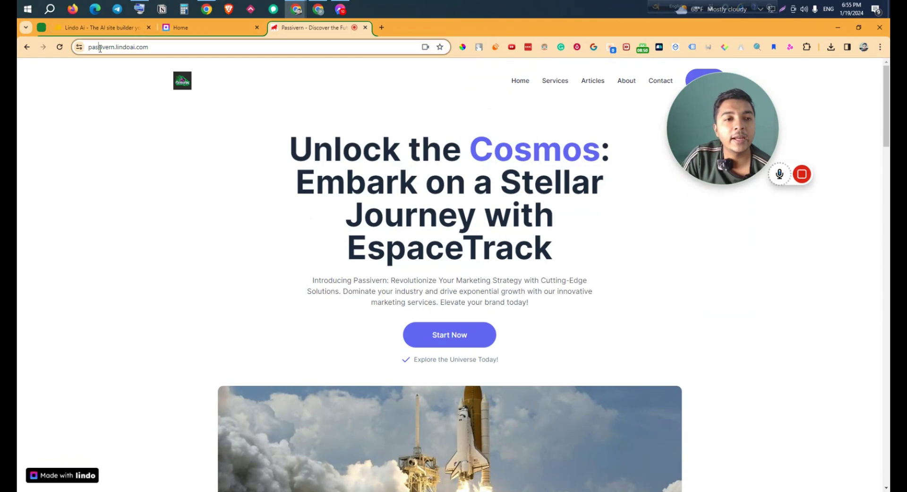
click(114, 27)
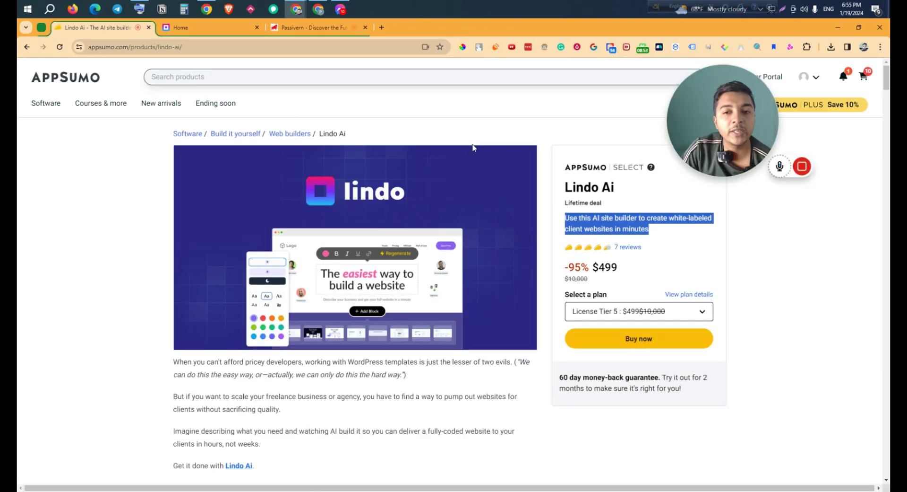
click(558, 131)
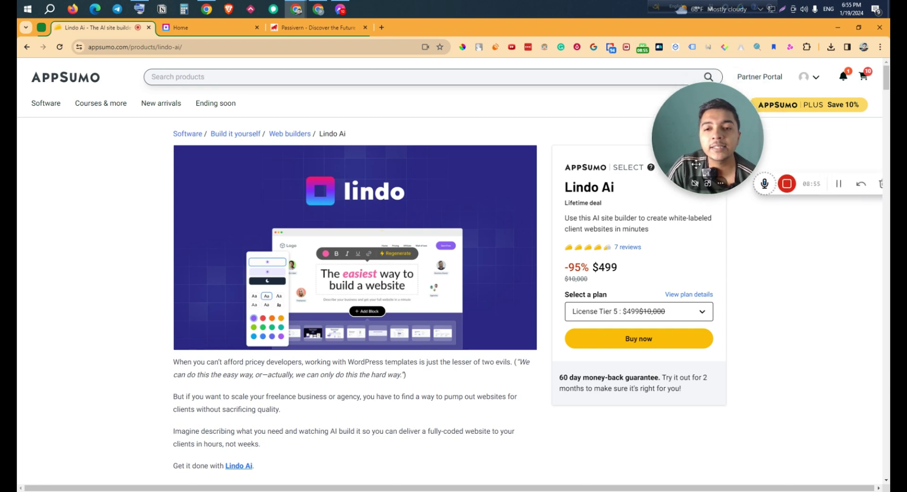
drag(723, 118, 110, 391)
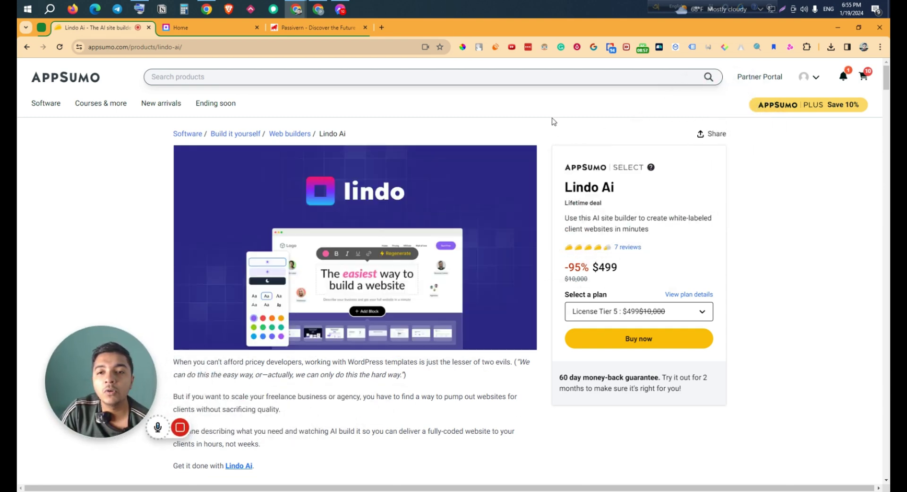
Step: Read down the Lindo Ai deal page to its Overview, with License Tier 5 at $499
scroll(544, 142, down, 1)
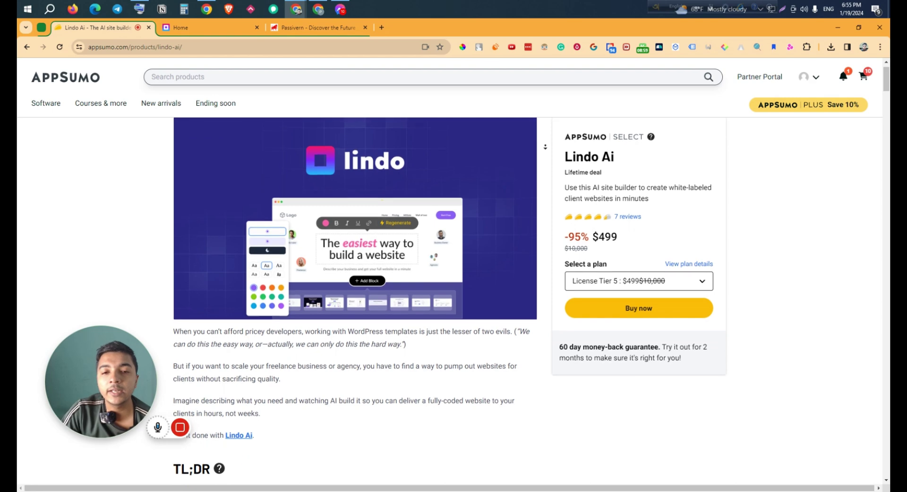
scroll(545, 147, down, 1)
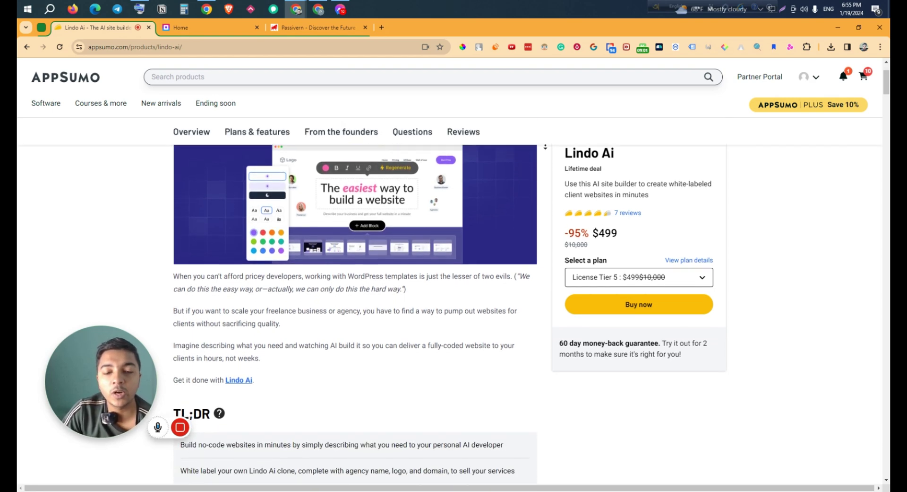
scroll(546, 147, down, 1)
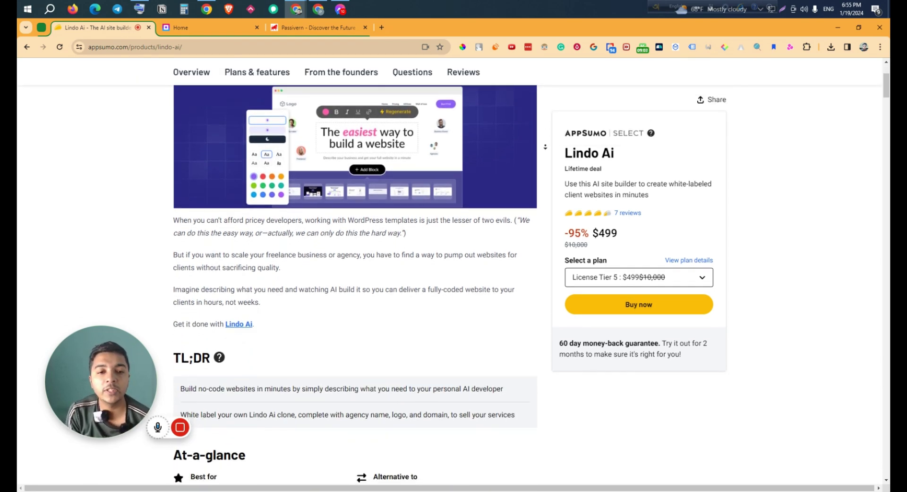
scroll(546, 146, down, 1)
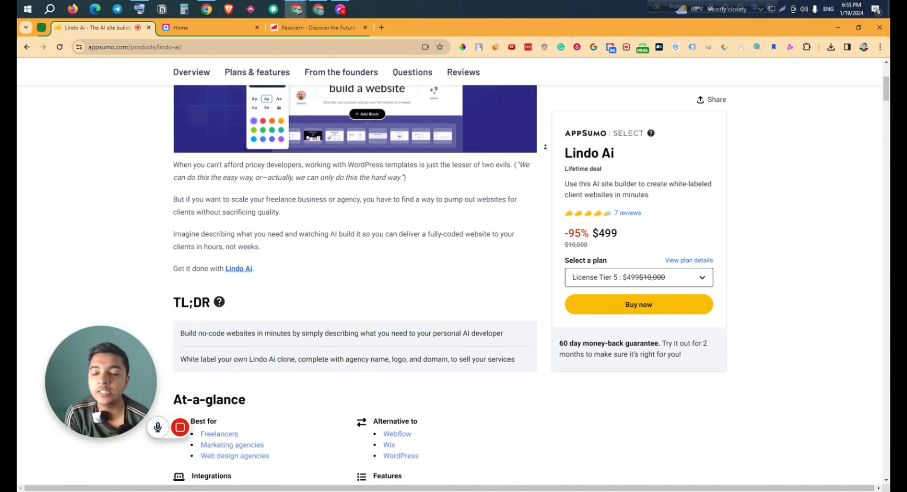
scroll(546, 146, down, 1)
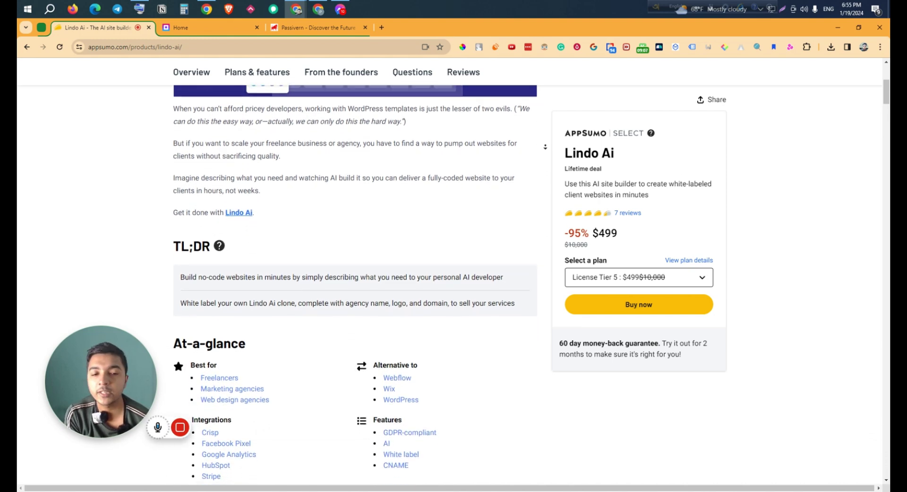
scroll(546, 147, down, 1)
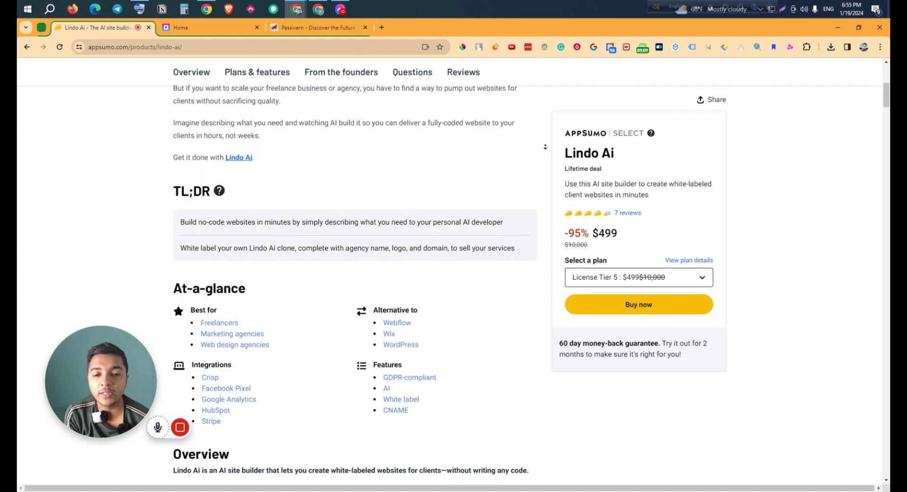
scroll(545, 147, down, 1)
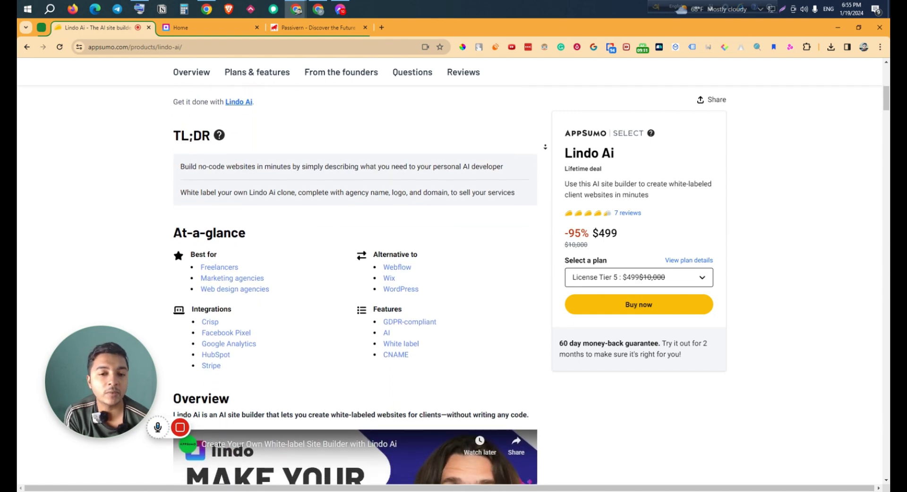
scroll(545, 146, down, 1)
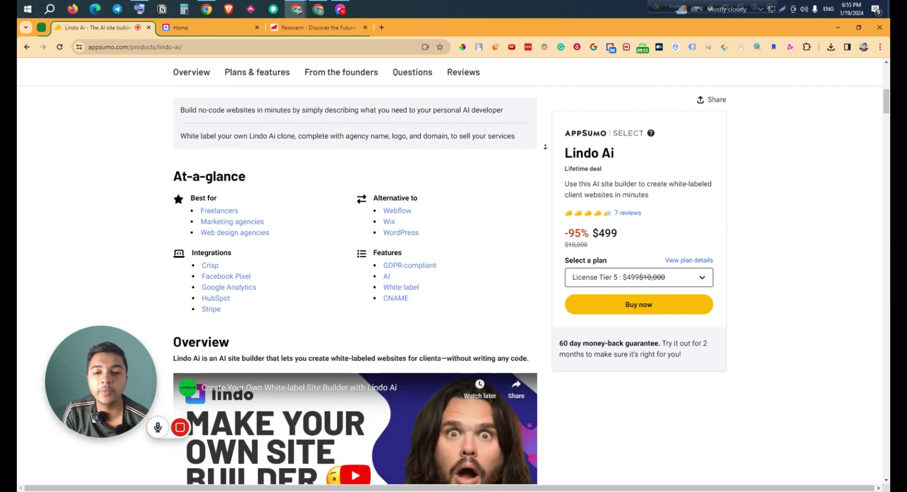
scroll(545, 147, down, 1)
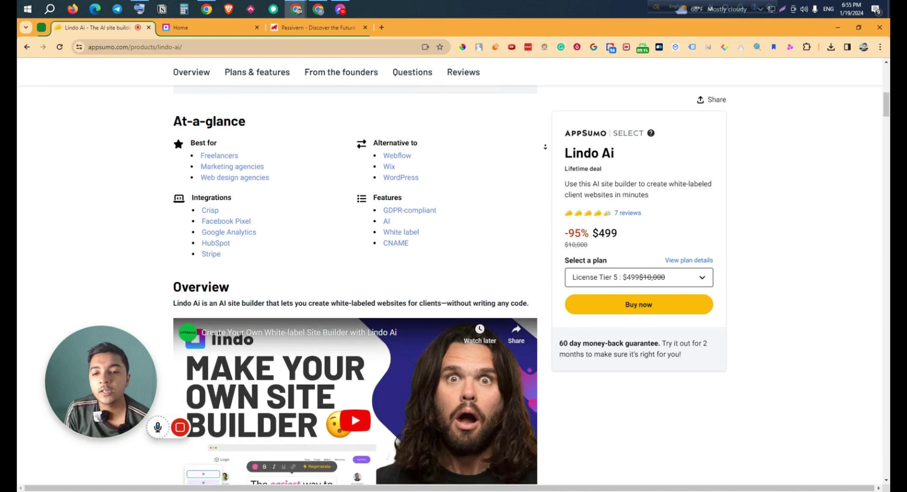
scroll(545, 146, down, 1)
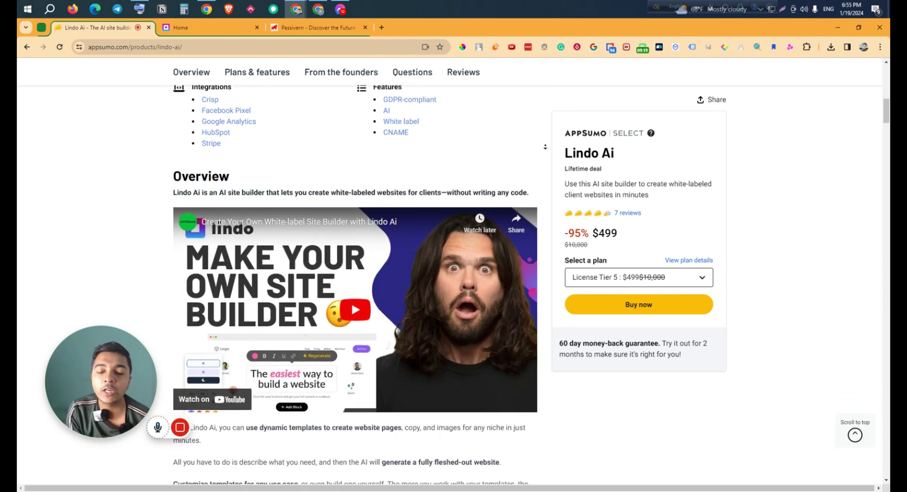
scroll(545, 146, down, 2)
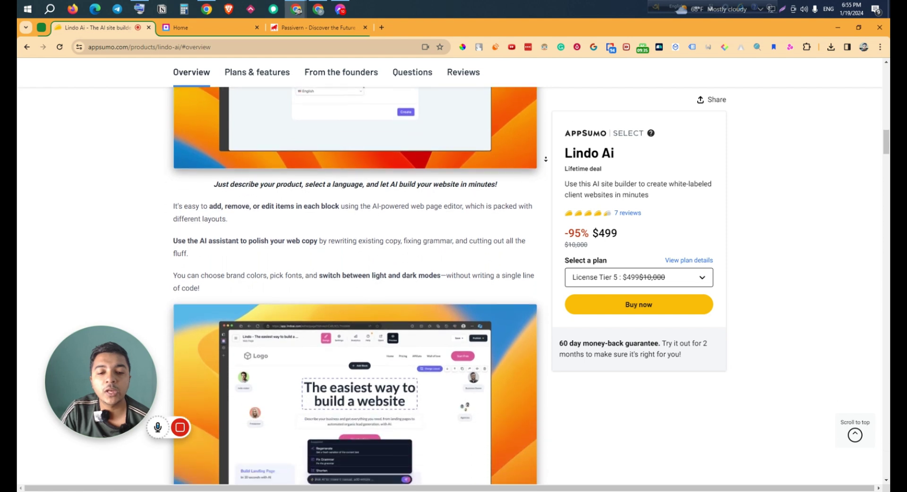
Step: Select License Tier 3 in Plans & features: $299, down from $4,000, covering 25 websites
scroll(548, 158, down, 1)
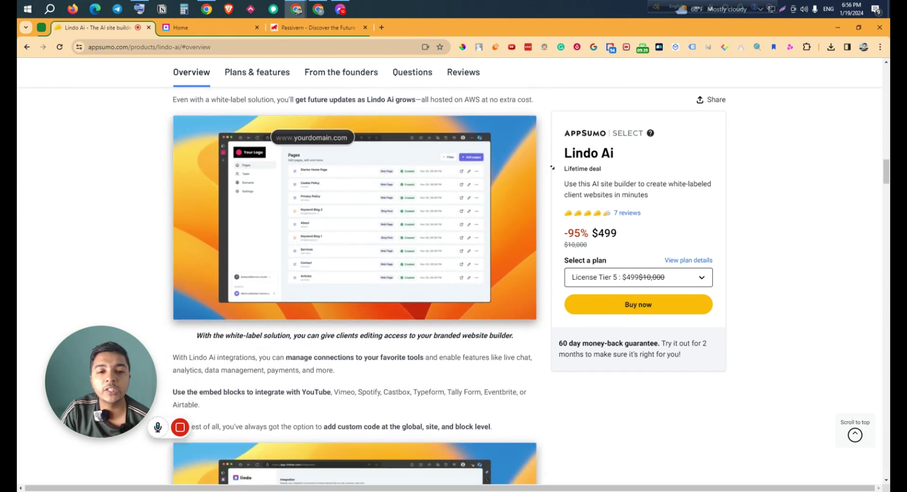
scroll(551, 163, down, 6)
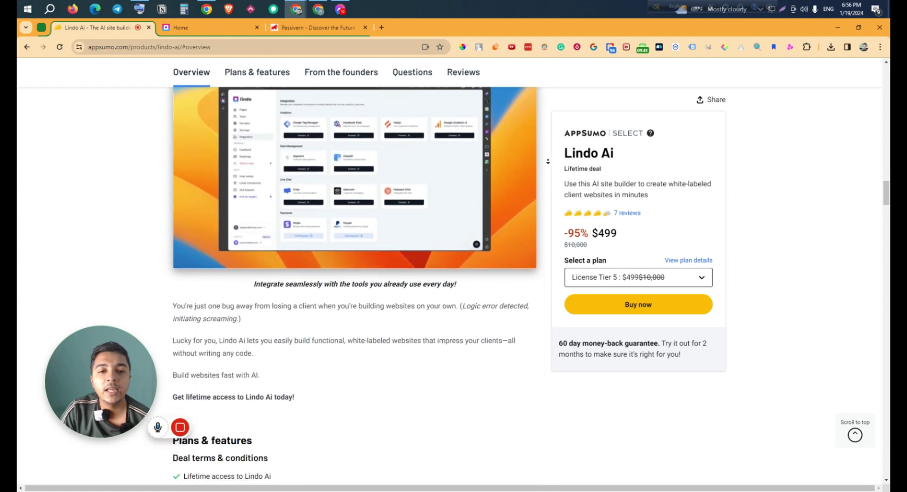
scroll(548, 164, down, 6)
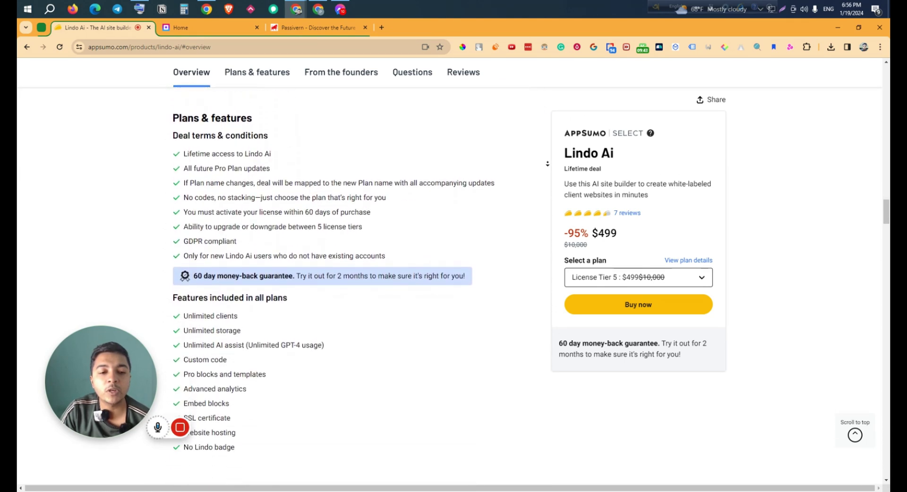
scroll(548, 165, down, 5)
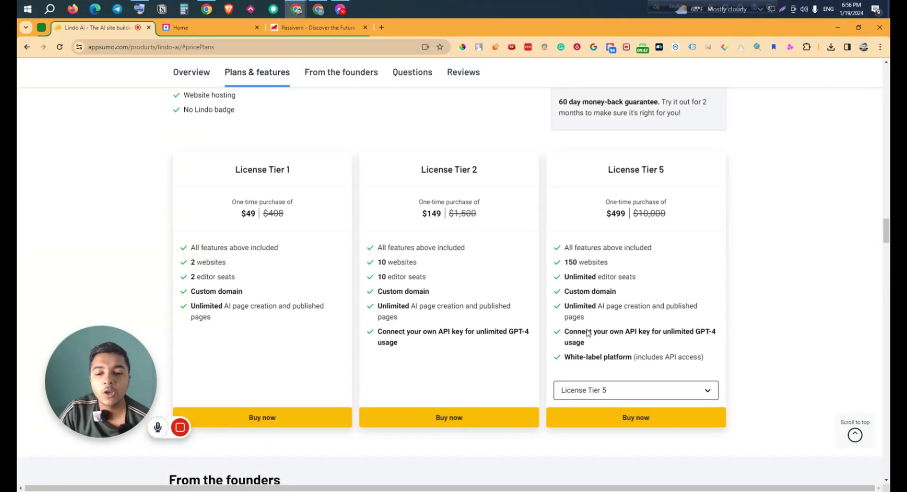
click(595, 389)
click(596, 410)
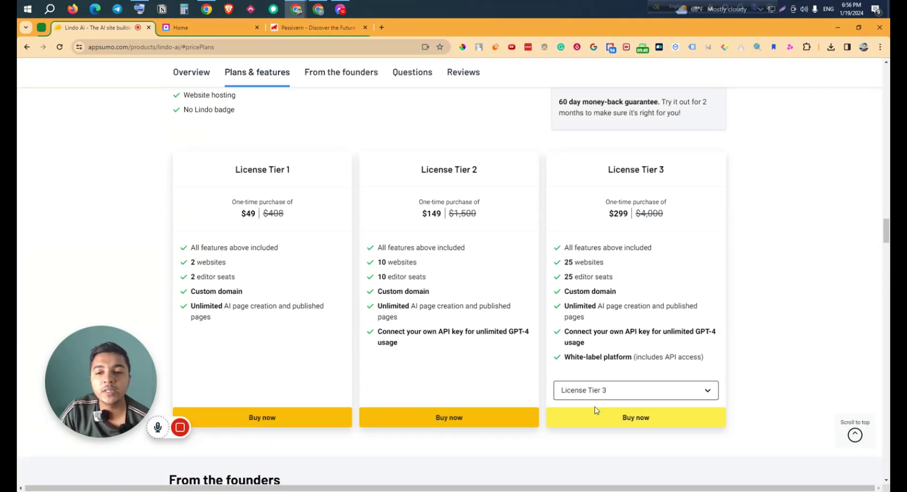
scroll(543, 408, up, 15)
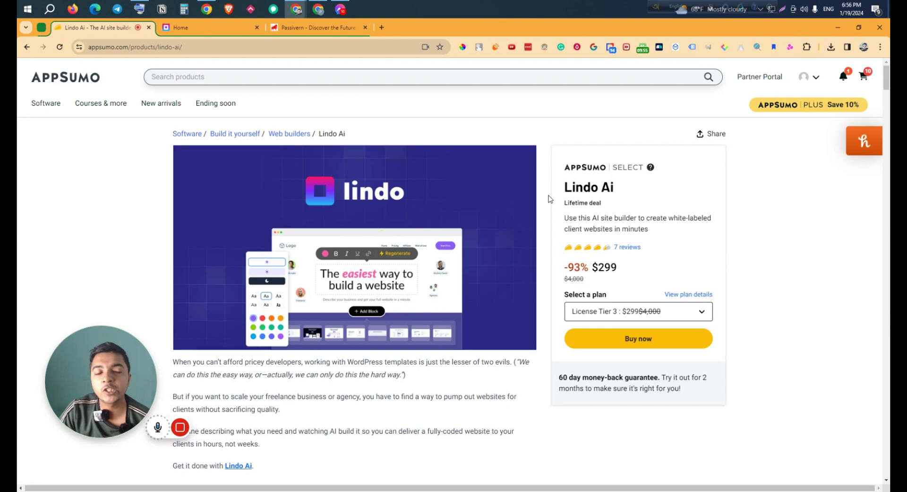
mouse_move(181, 426)
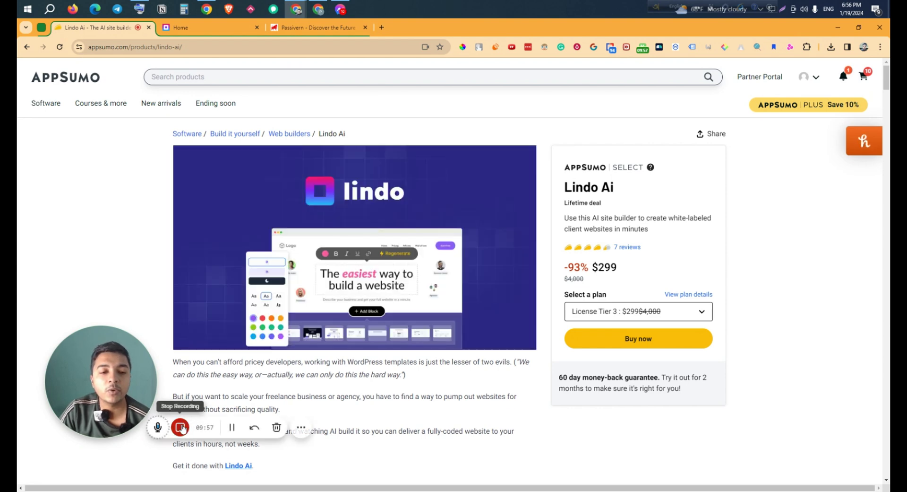